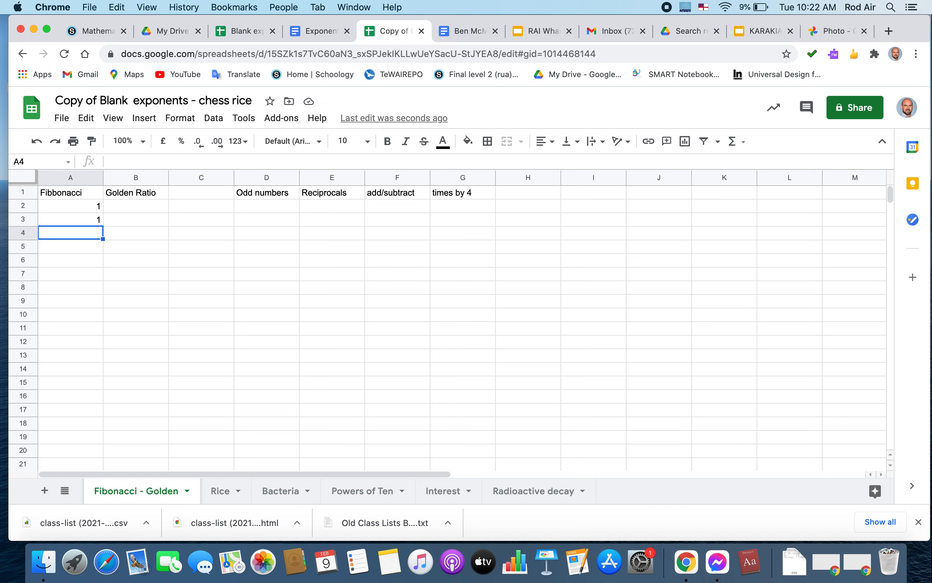
Step: Enter the formula =A2+A3 in cell A4 of the Fibbonacci column
text(=)
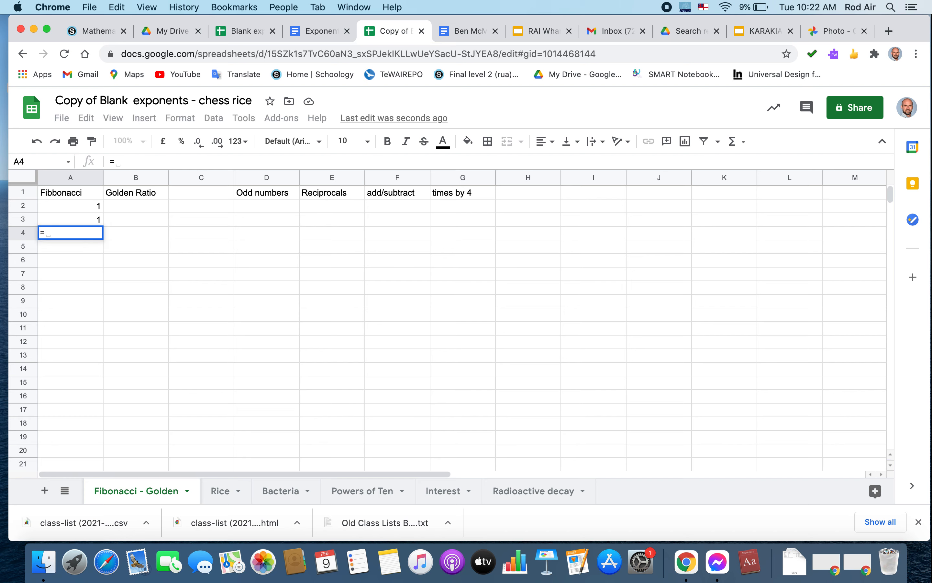
click(75, 208)
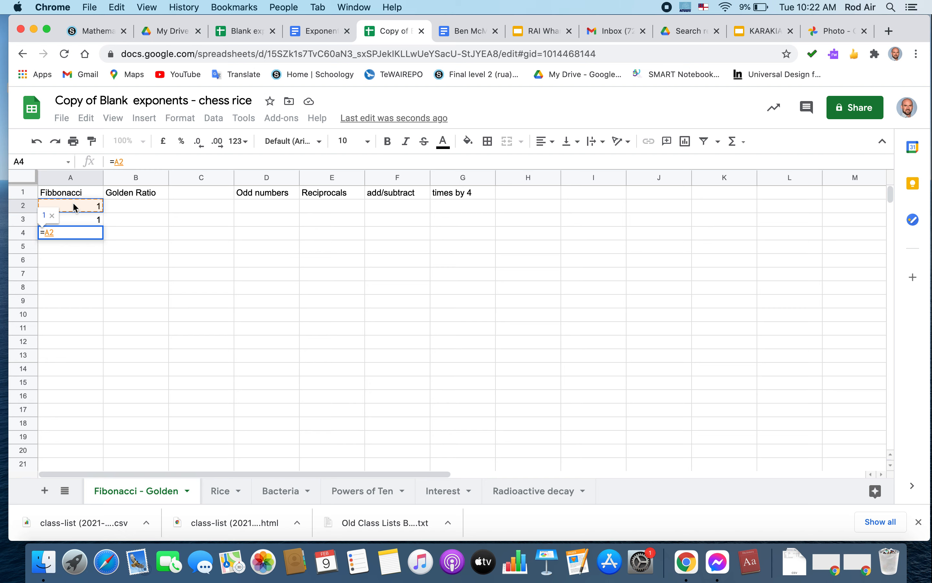
text(+)
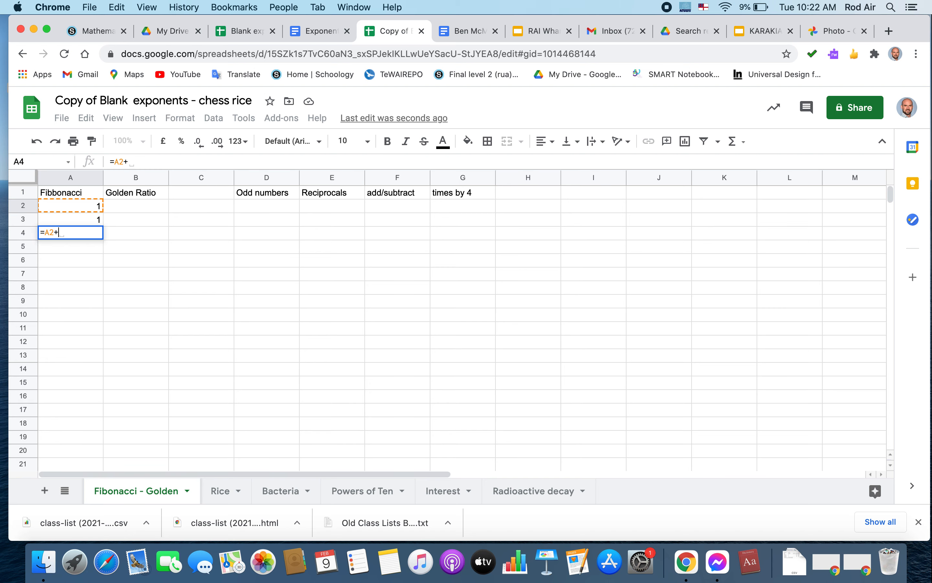
click(89, 216)
key(Return)
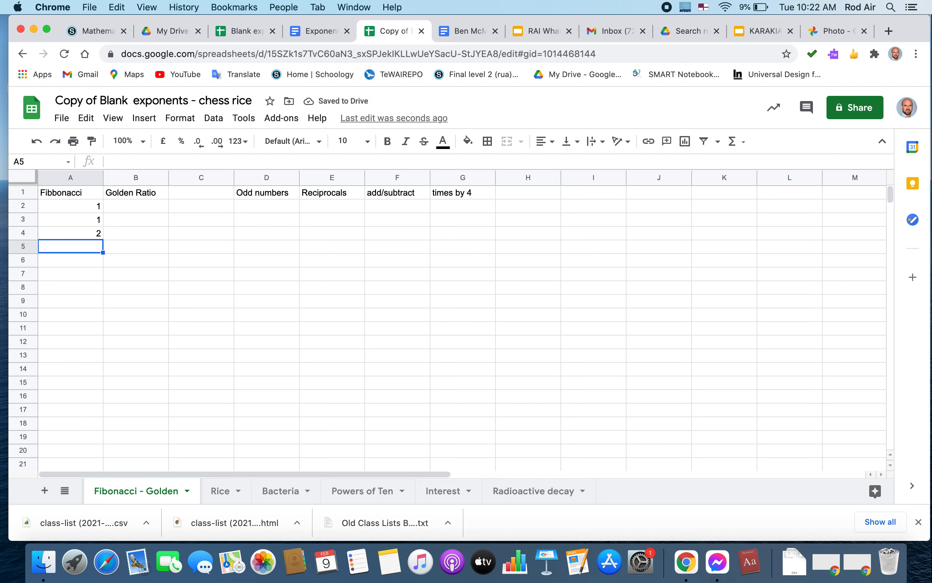
Step: Fill the Fibonacci formula from A4 down the column to row 57
click(97, 235)
drag(102, 240, 99, 466)
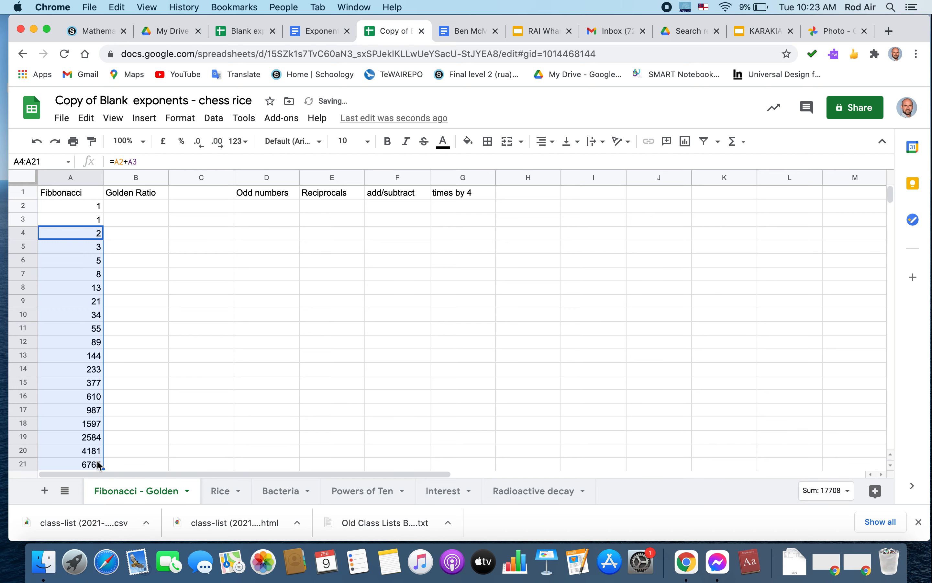
scroll(93, 416, down, 5)
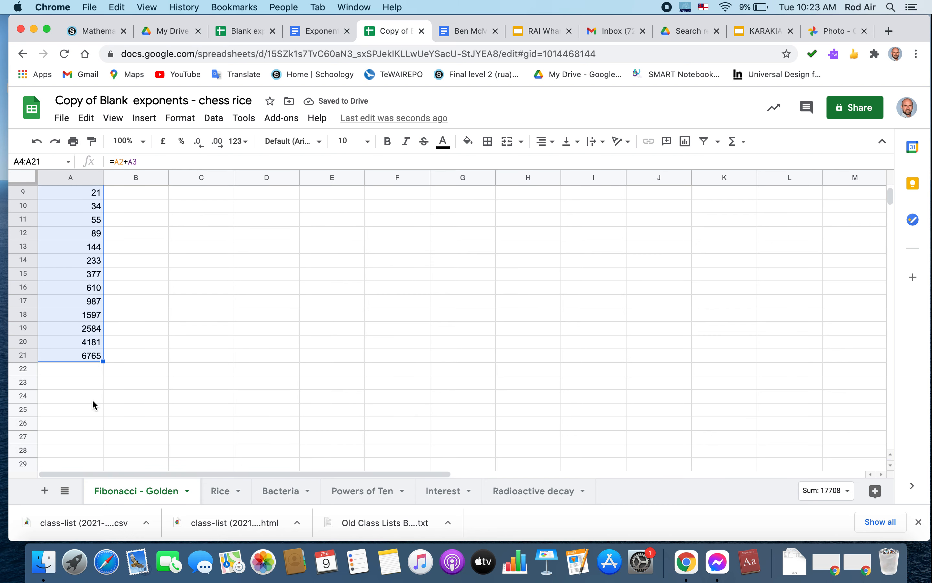
drag(103, 362, 85, 490)
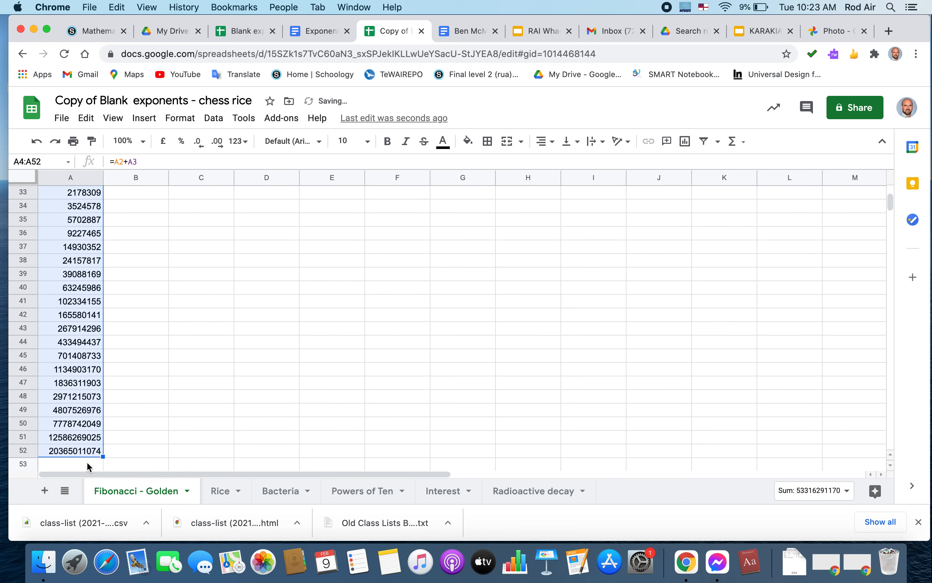
drag(103, 456, 100, 475)
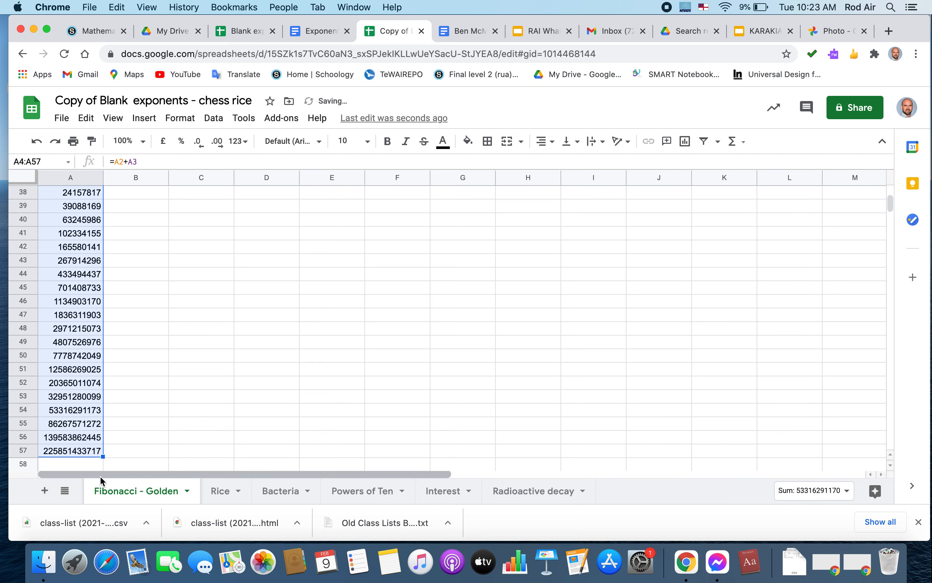
Step: Enter the formula =A3/A2 in cell B3 of the Golden Ratio column
scroll(99, 342, up, 10)
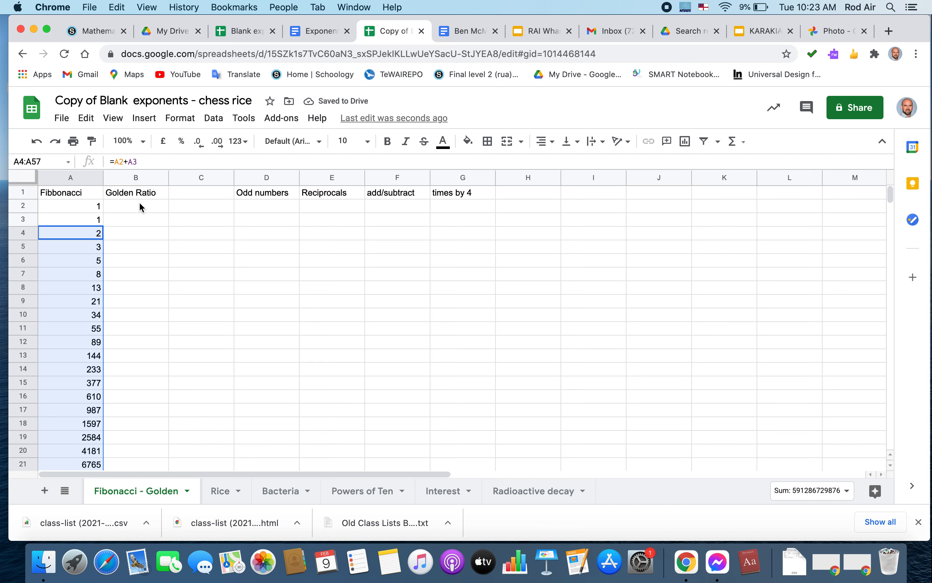
click(139, 203)
click(142, 221)
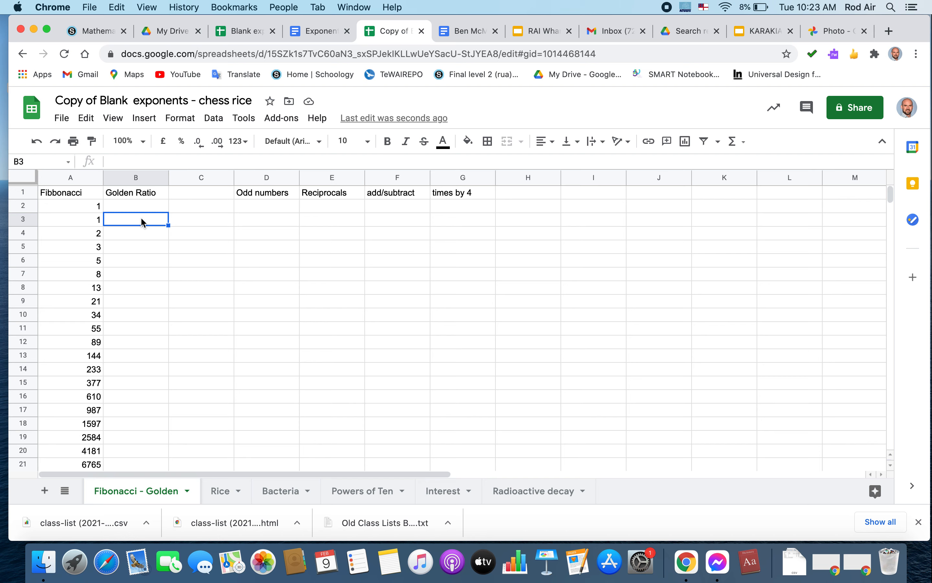
text(=)
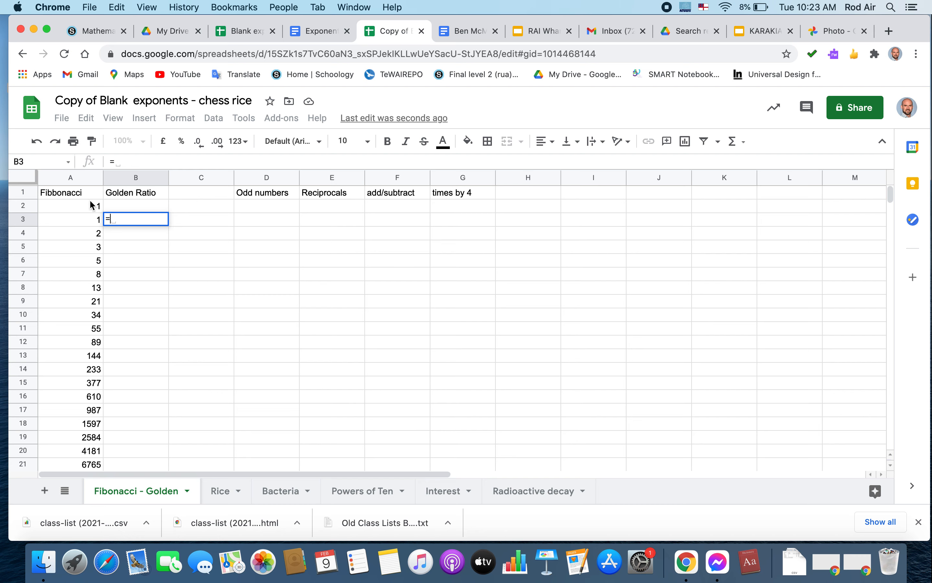
click(93, 221)
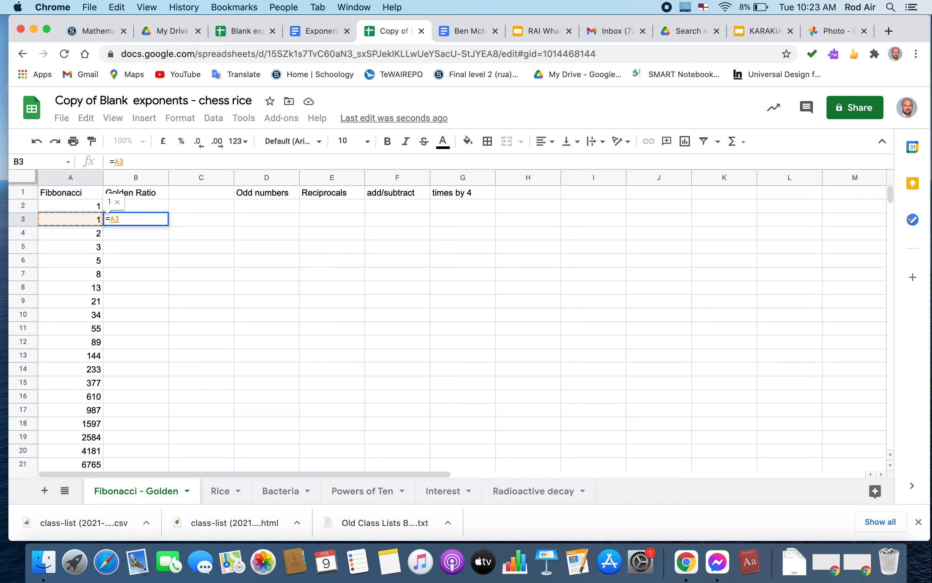
text(/)
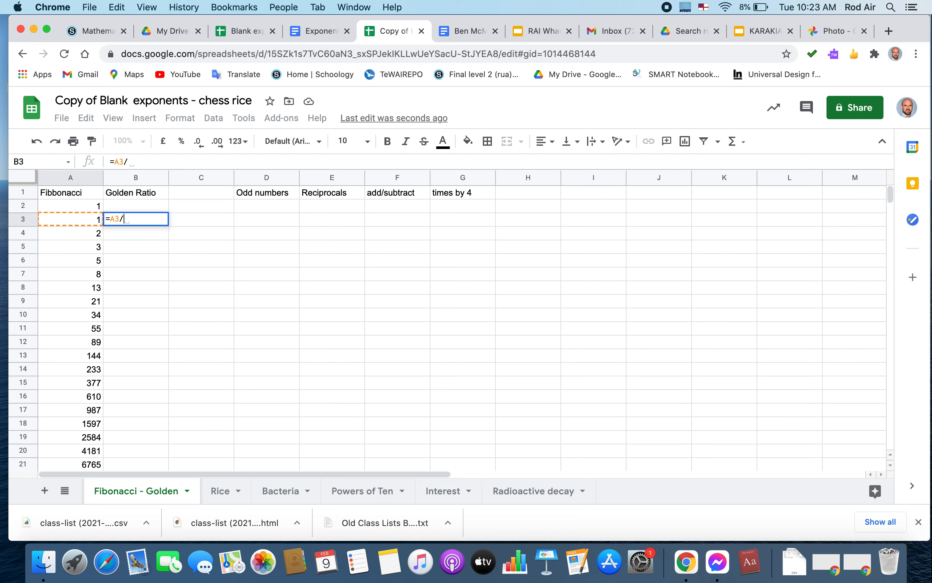
click(89, 209)
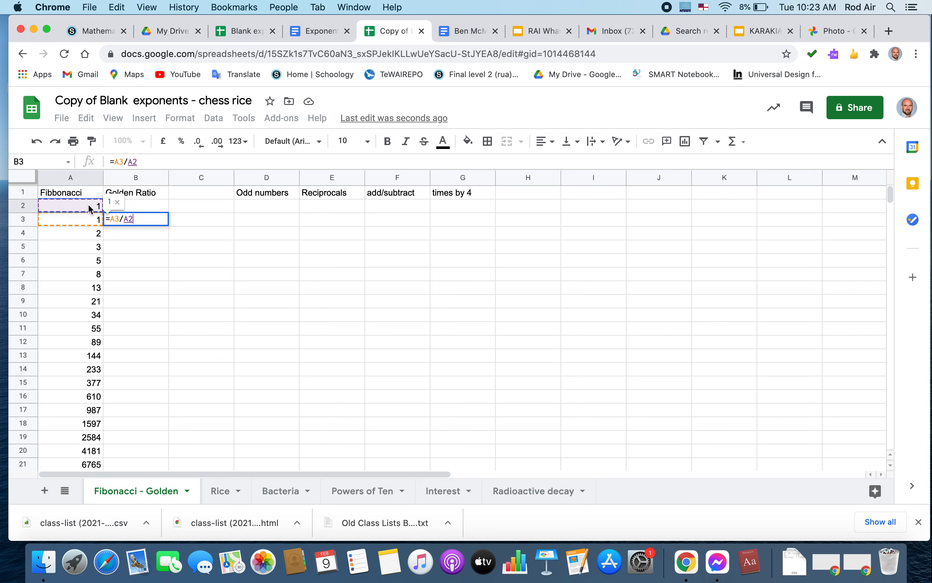
key(Return)
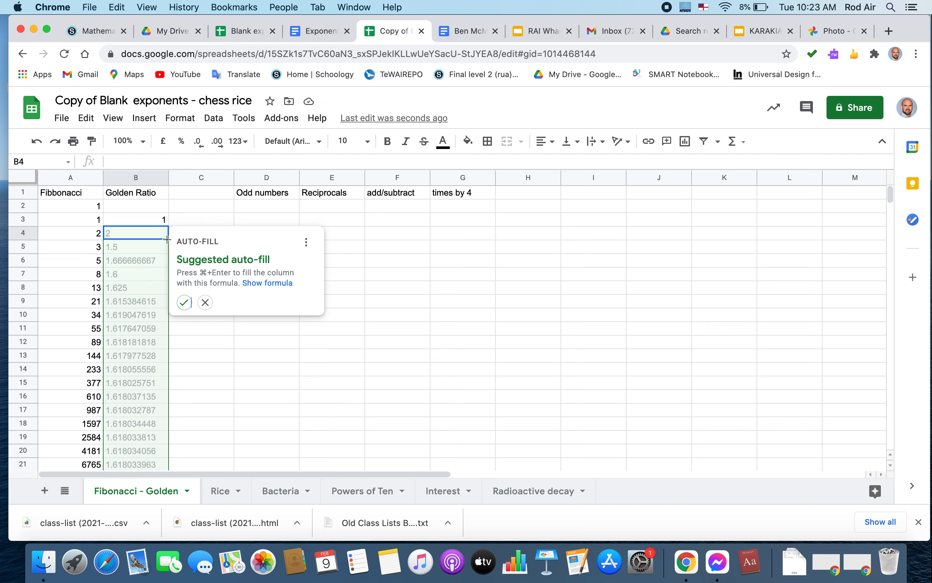
Step: Accept the suggested auto-fill to apply the ratio formula down the Golden Ratio column, and review the filled values
drag(167, 239, 160, 465)
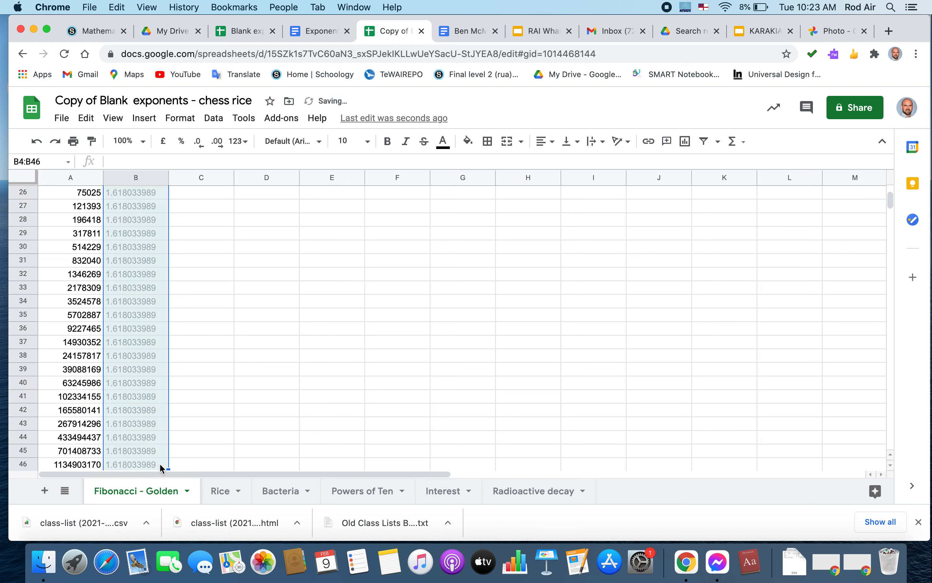
scroll(248, 388, up, 10)
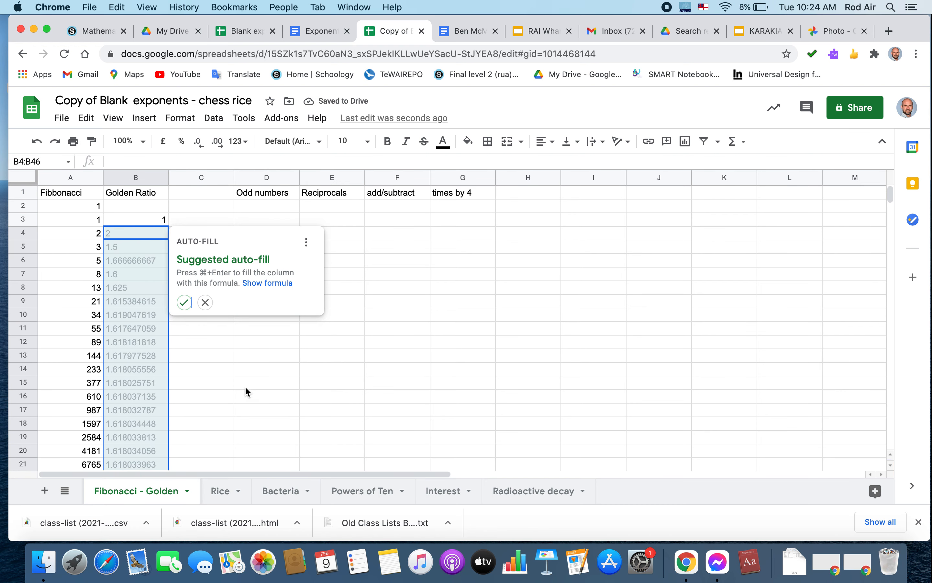
click(184, 303)
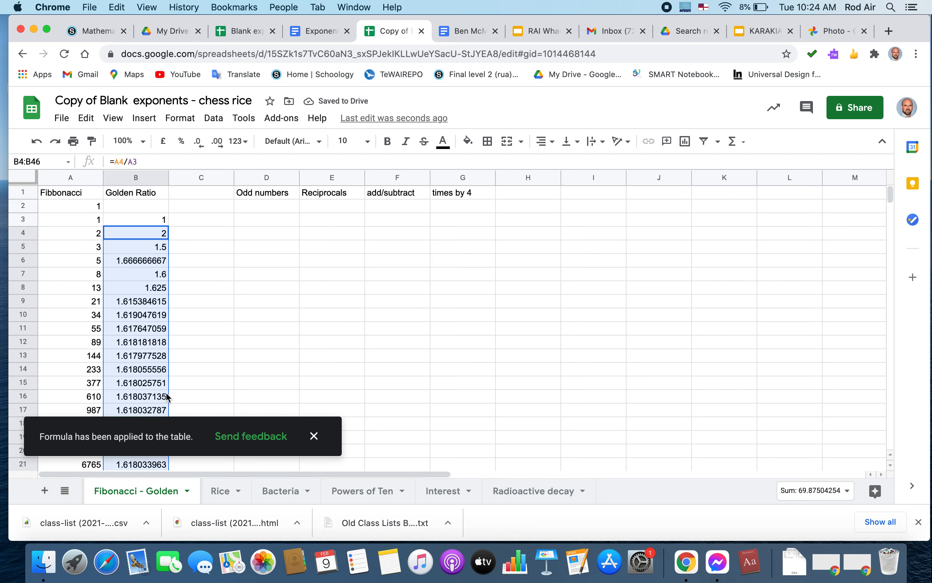
scroll(166, 397, down, 1)
scroll(166, 397, down, 1)
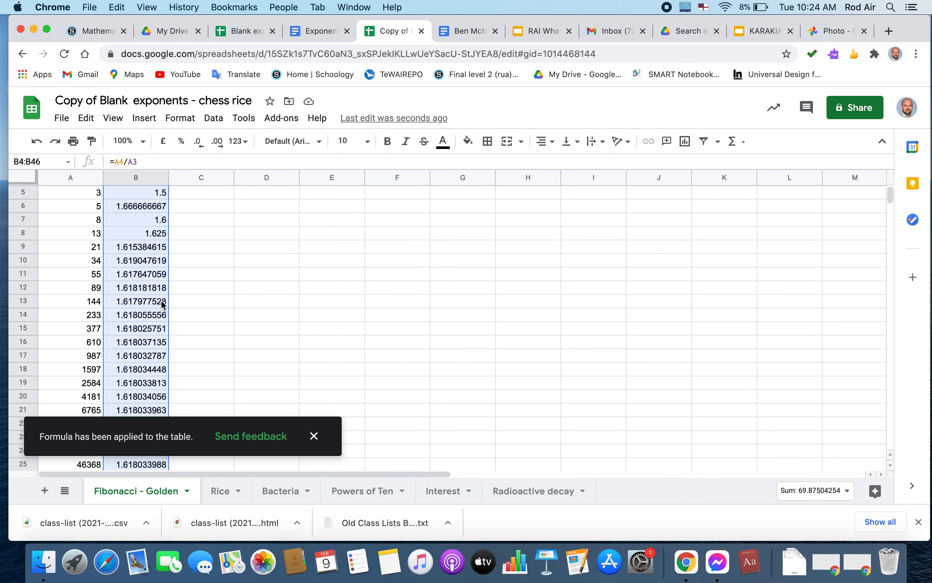
scroll(164, 304, up, 2)
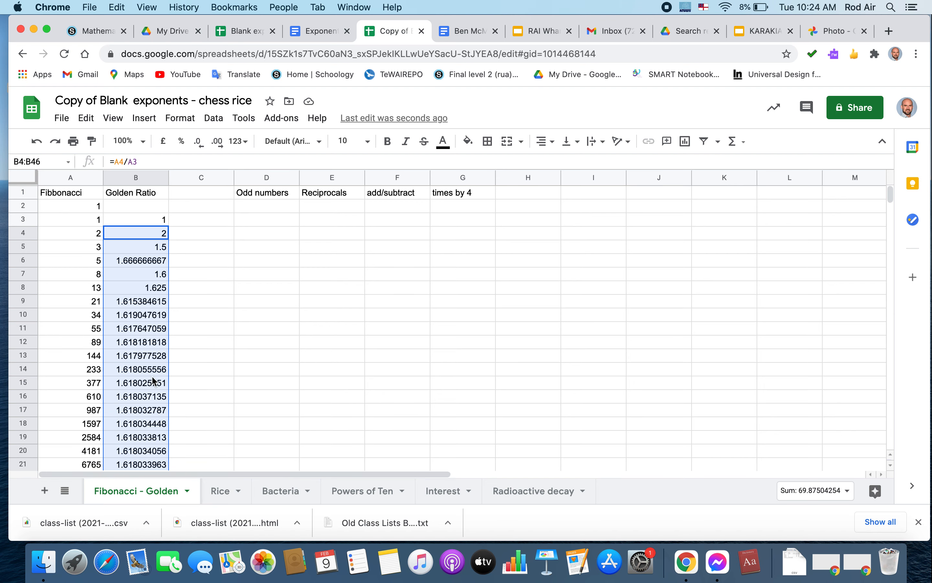
scroll(153, 381, down, 5)
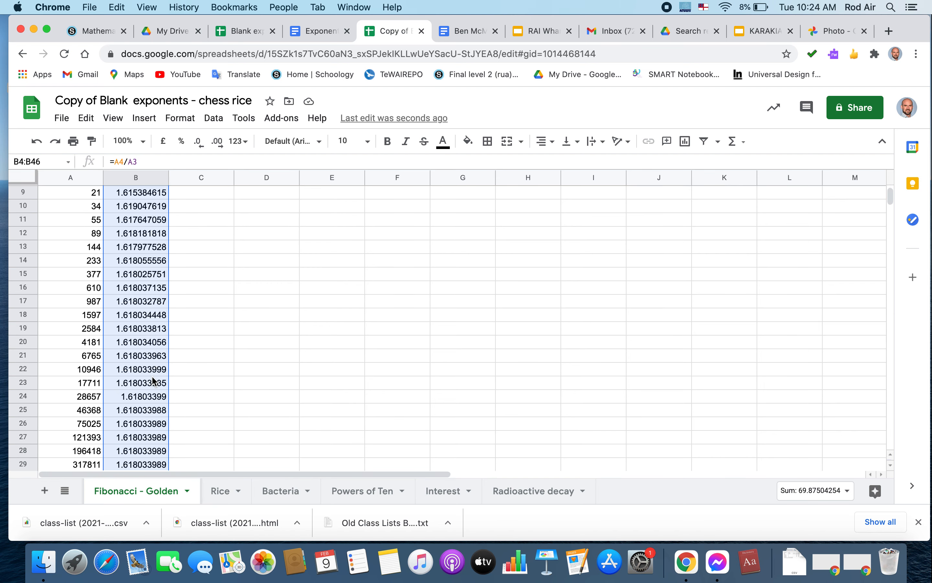
scroll(153, 381, up, 5)
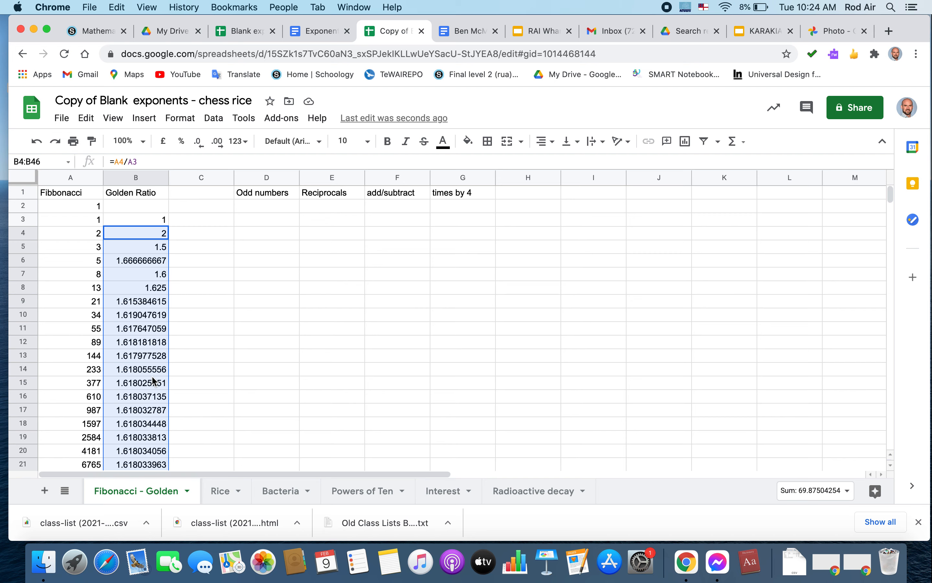
Step: Start the Odd numbers column with 1 in D2 and the formula =D2+2 in D3
click(269, 209)
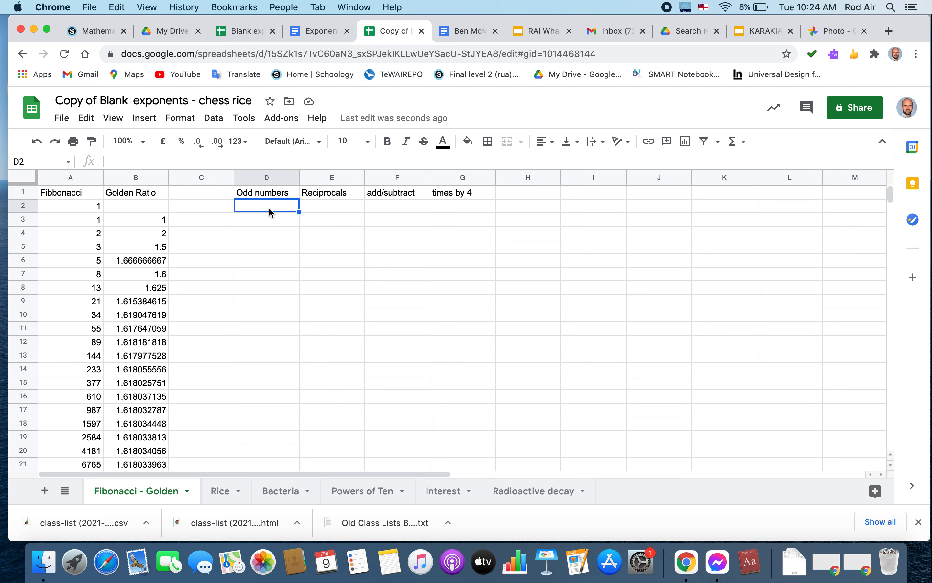
text(1)
key(Return)
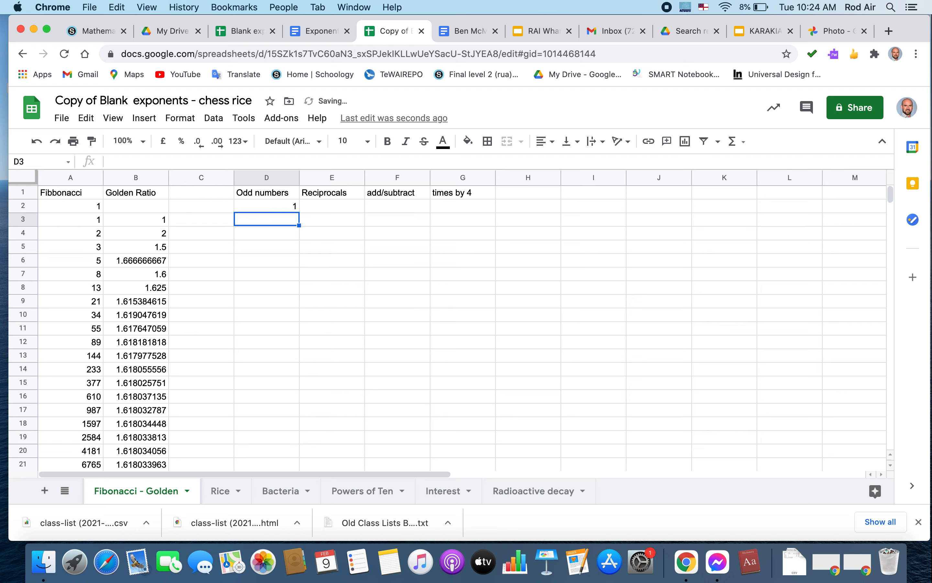
text(=)
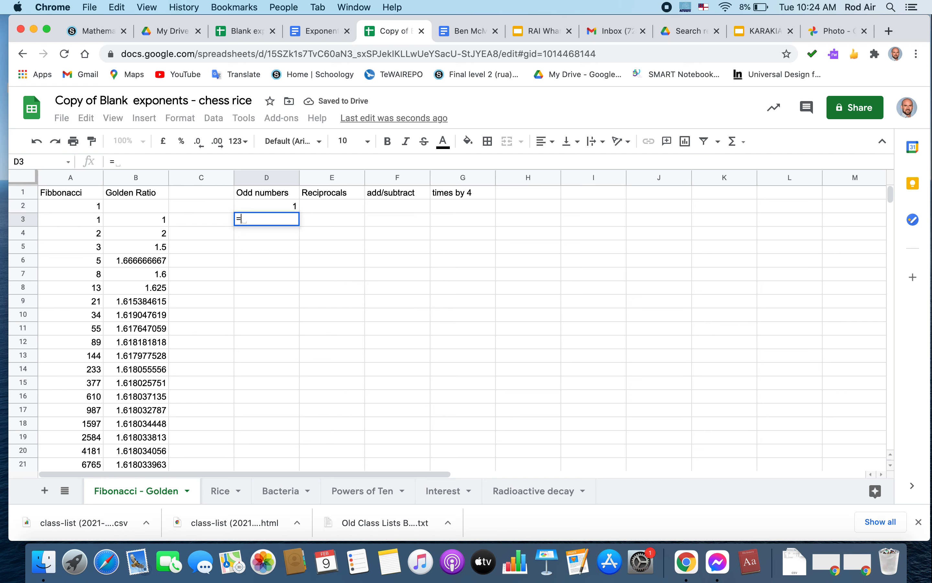
click(287, 207)
text(+2)
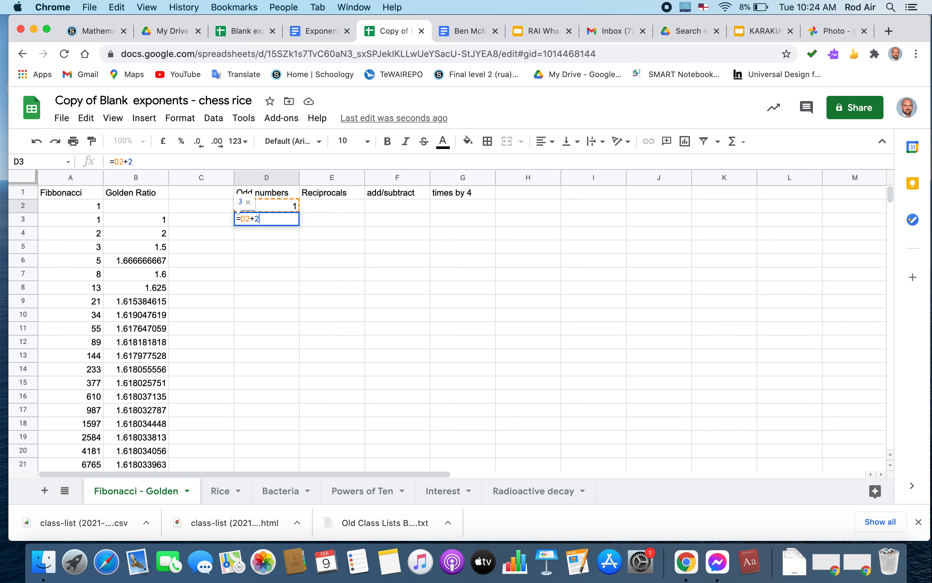
key(Return)
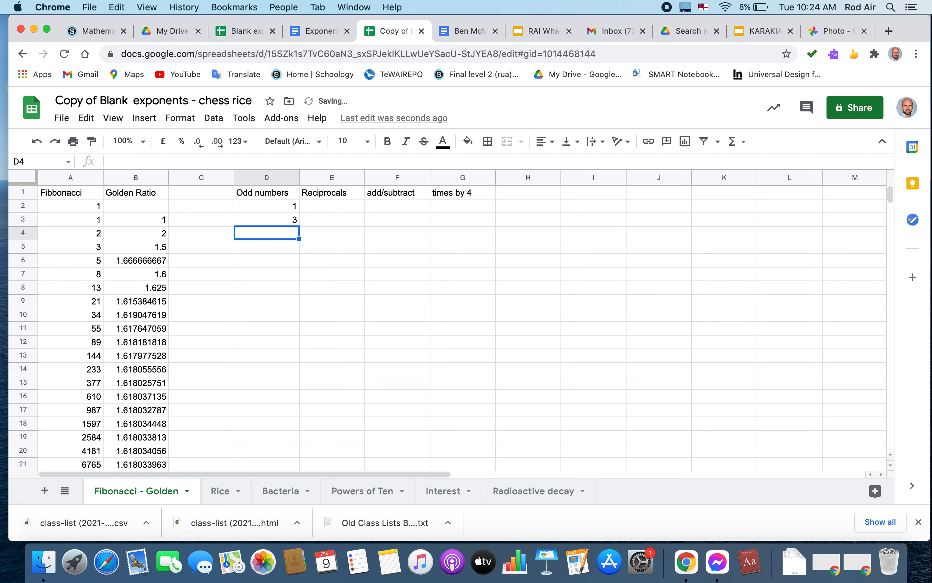
Step: Fill the odd-number formula from D3 down the column to row 63
click(291, 221)
drag(299, 225, 290, 486)
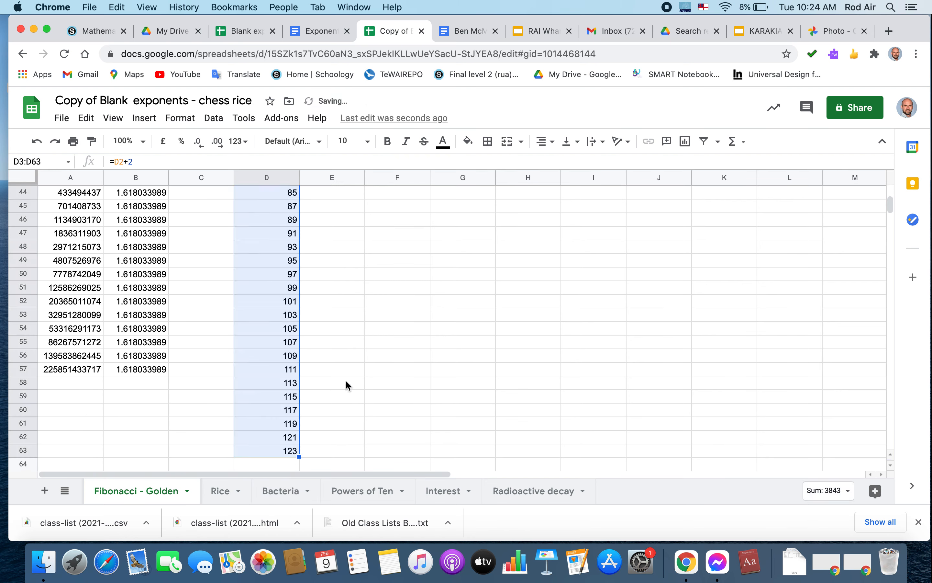
scroll(371, 381, up, 15)
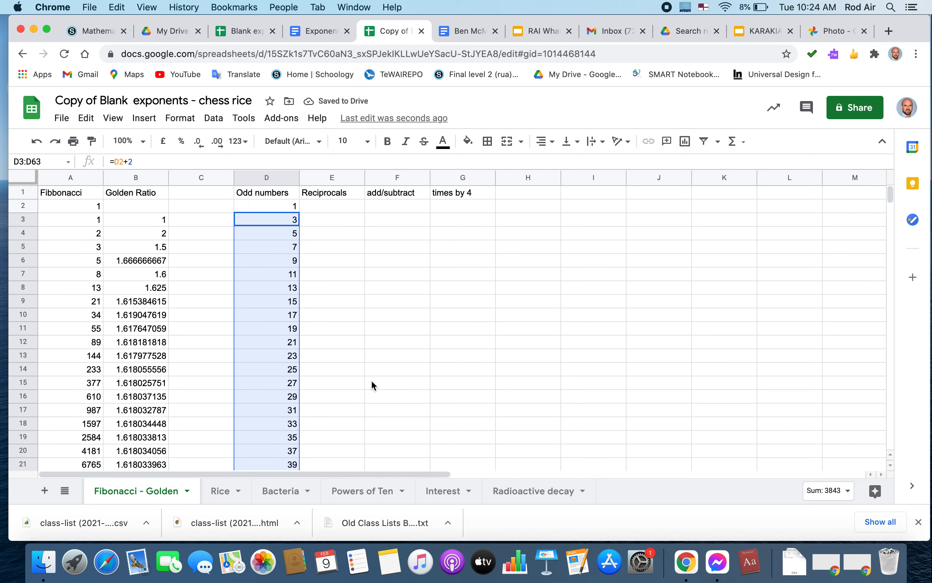
Step: Enter the formula =1/D2 in cell E2 of the Reciprocals column and accept the suggested auto-fill down the column
click(330, 208)
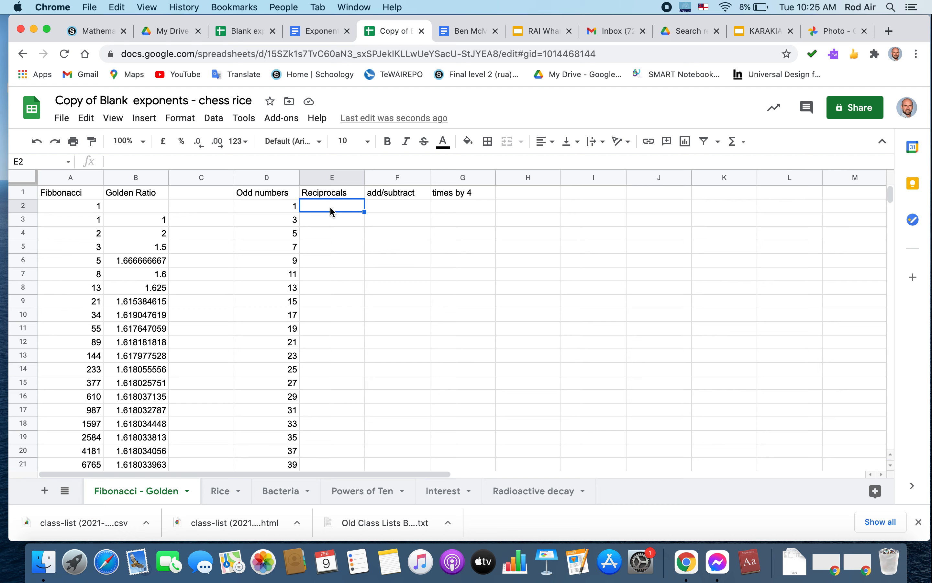
click(288, 222)
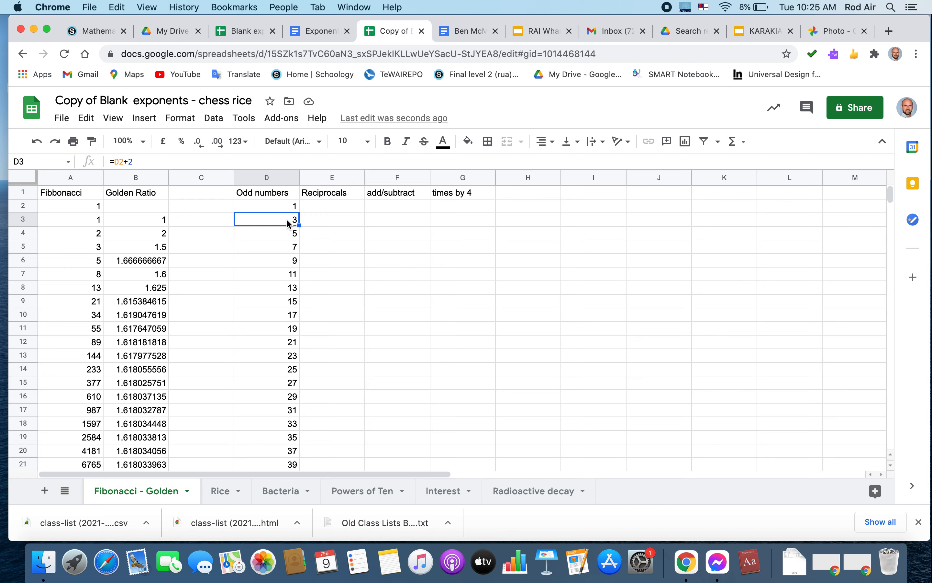
click(288, 238)
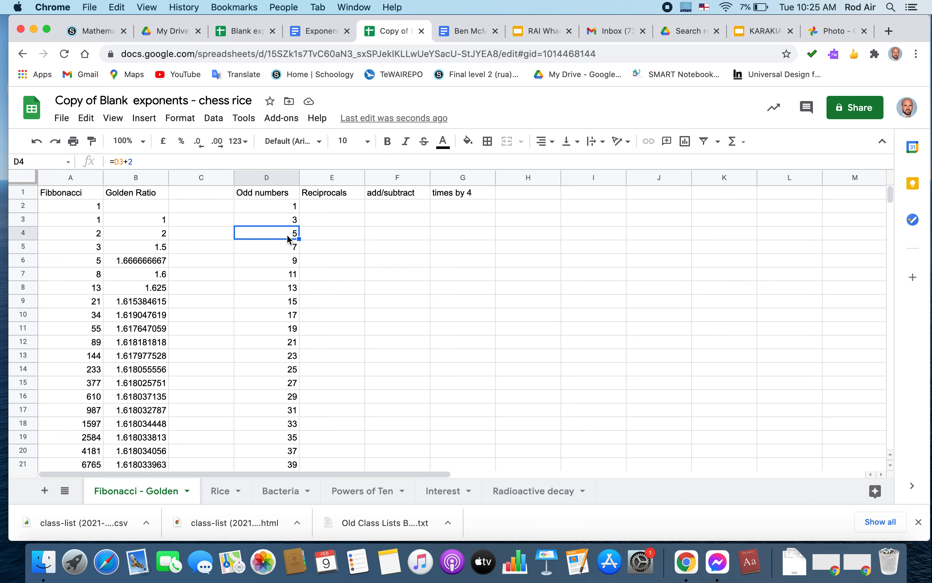
click(339, 207)
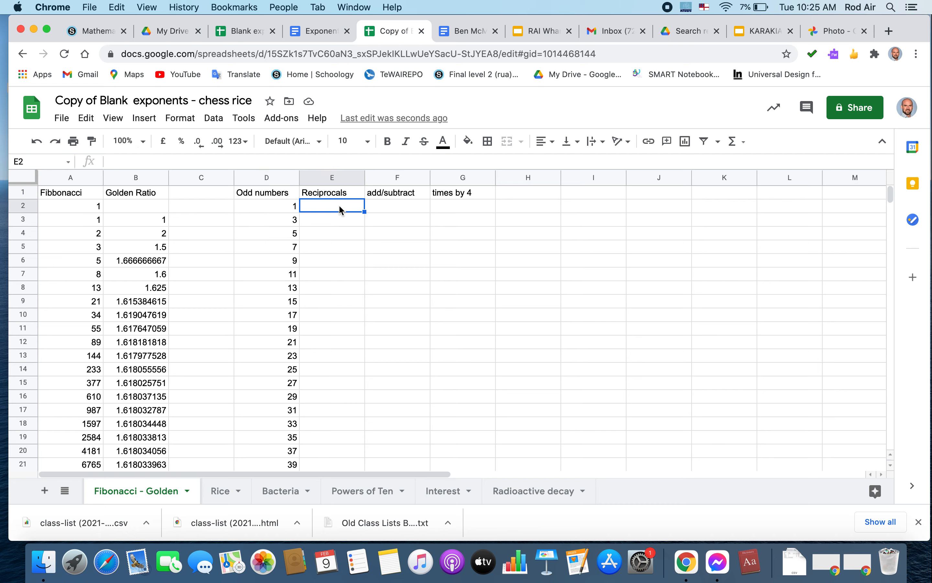
text(=)
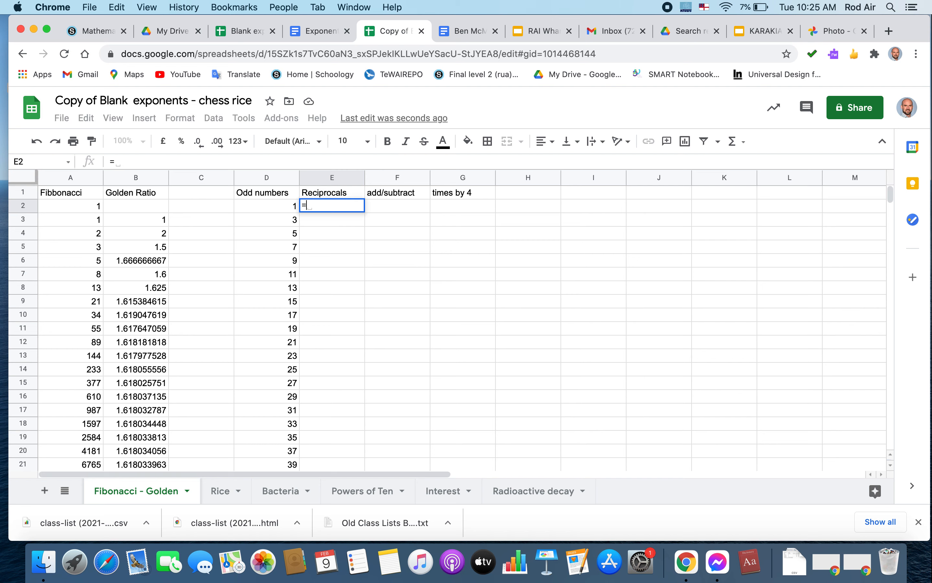
text(1/)
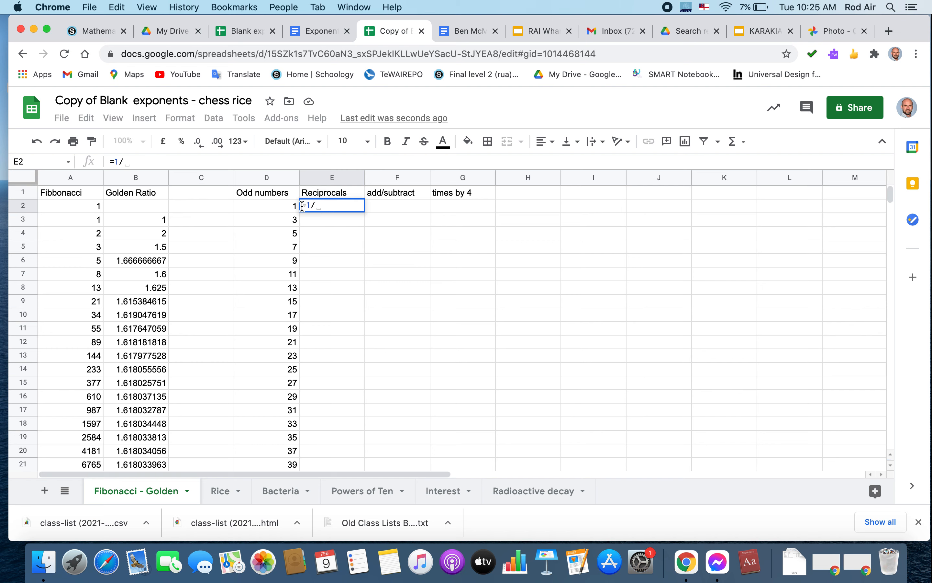
click(271, 205)
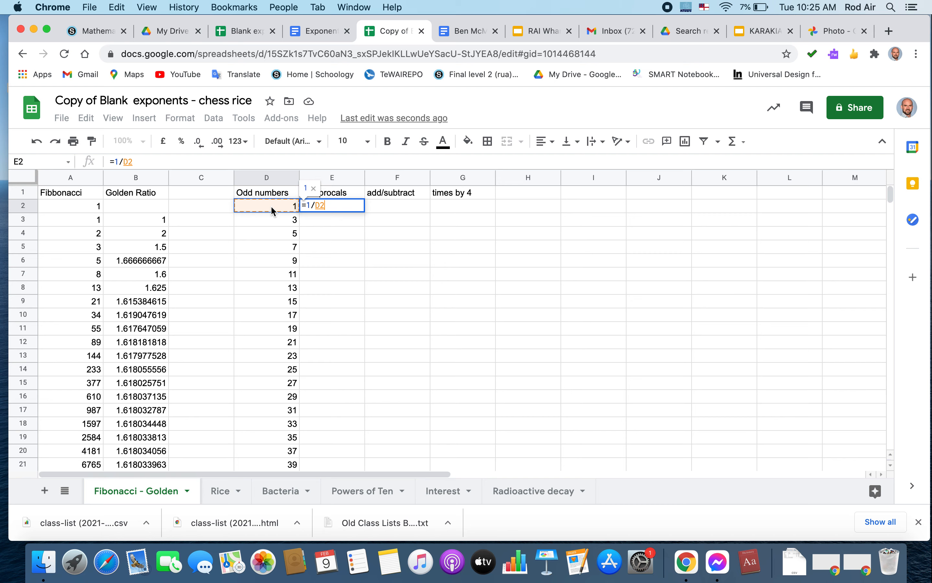
key(Return)
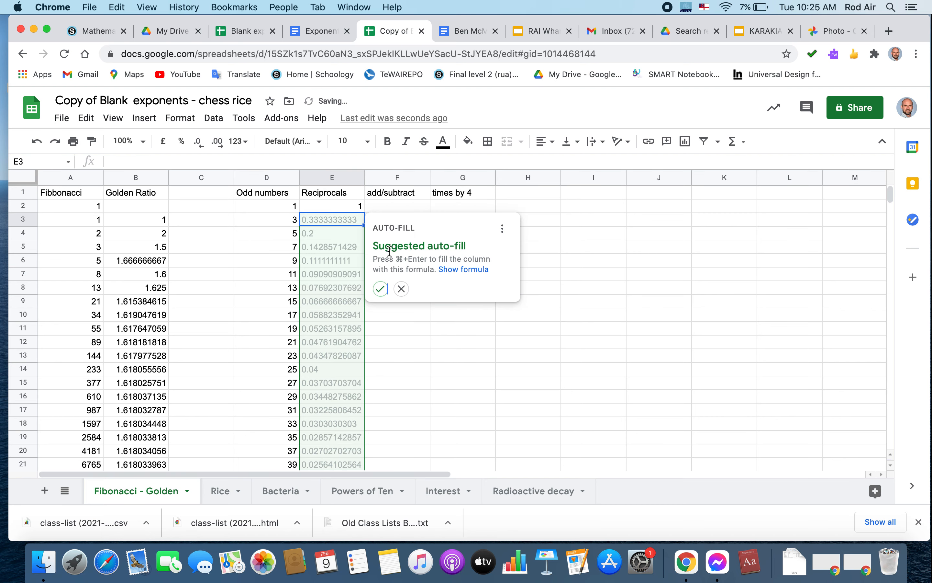
click(379, 289)
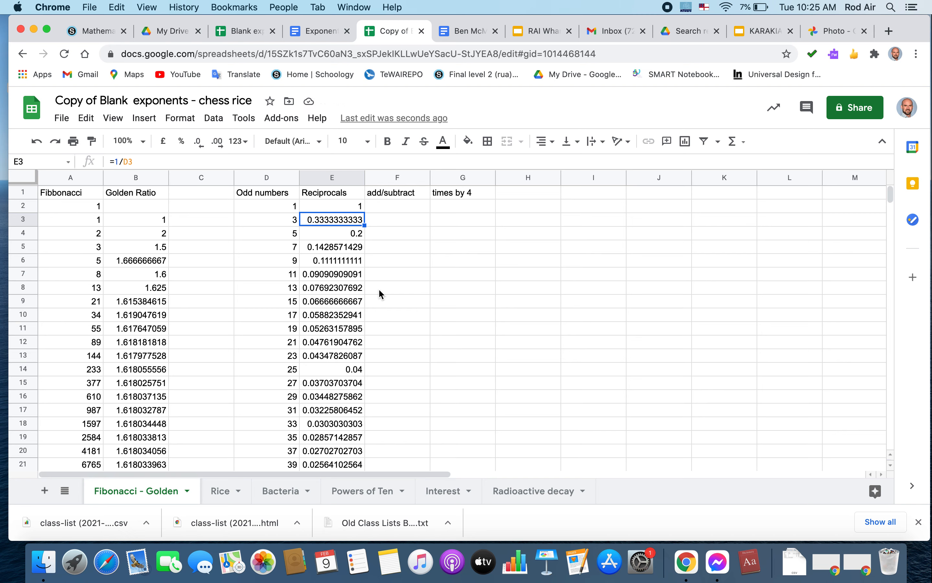
Step: Replace the formula in E2 with the exponent form =D2^-1 and fill it down to E21
click(350, 210)
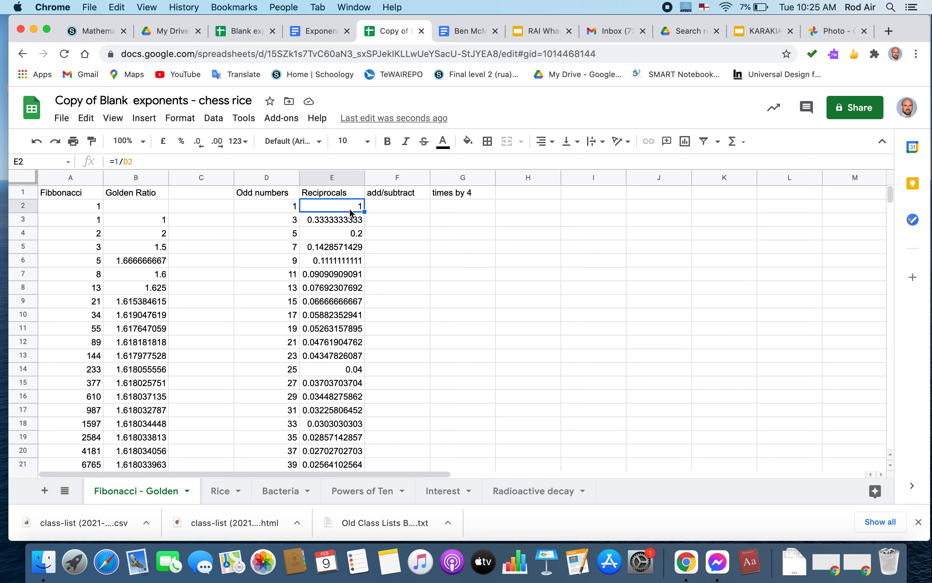
text(=1)
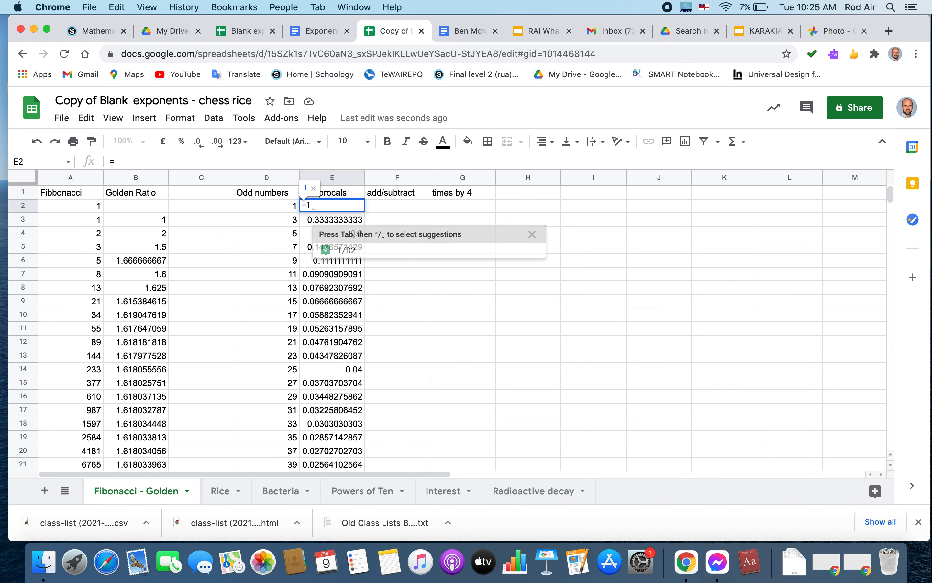
key(BackSpace)
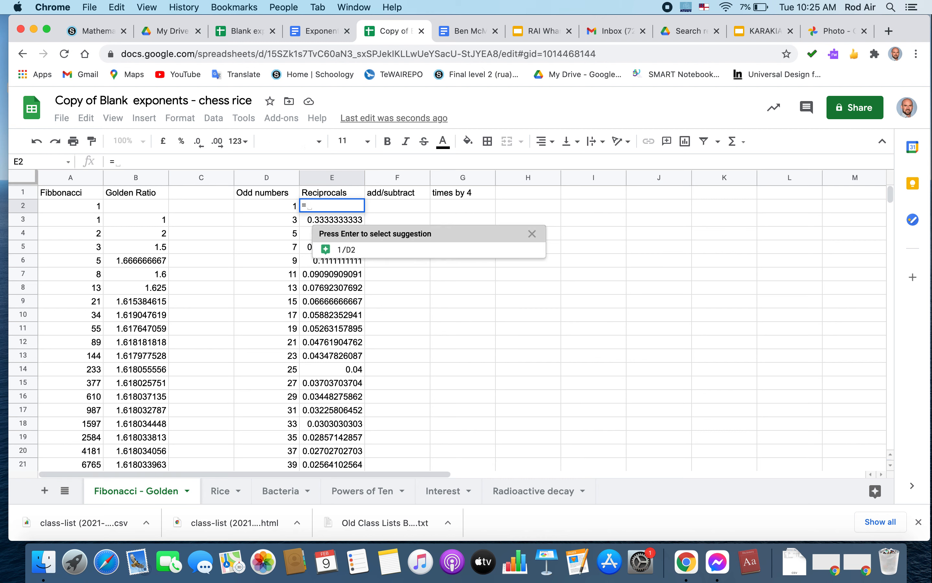
click(292, 212)
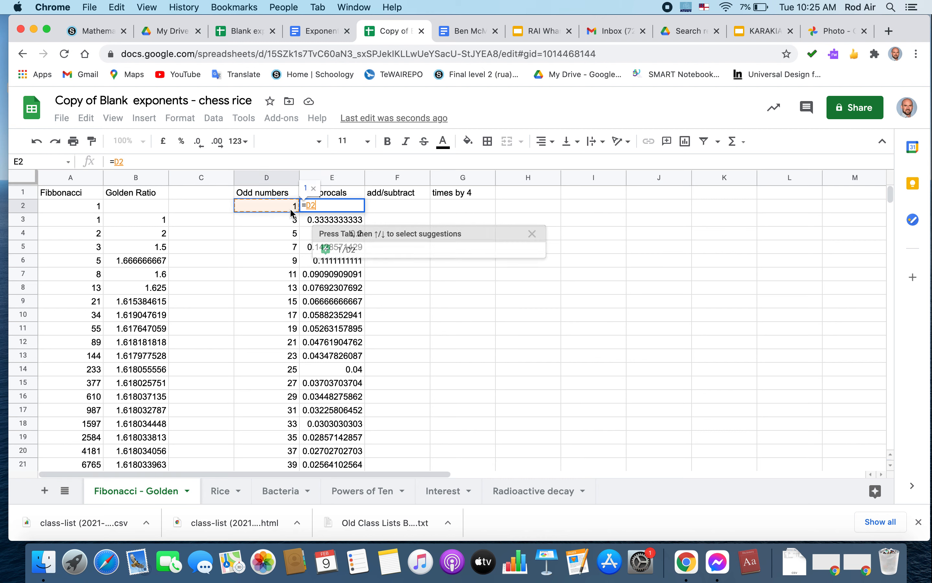
text(^)
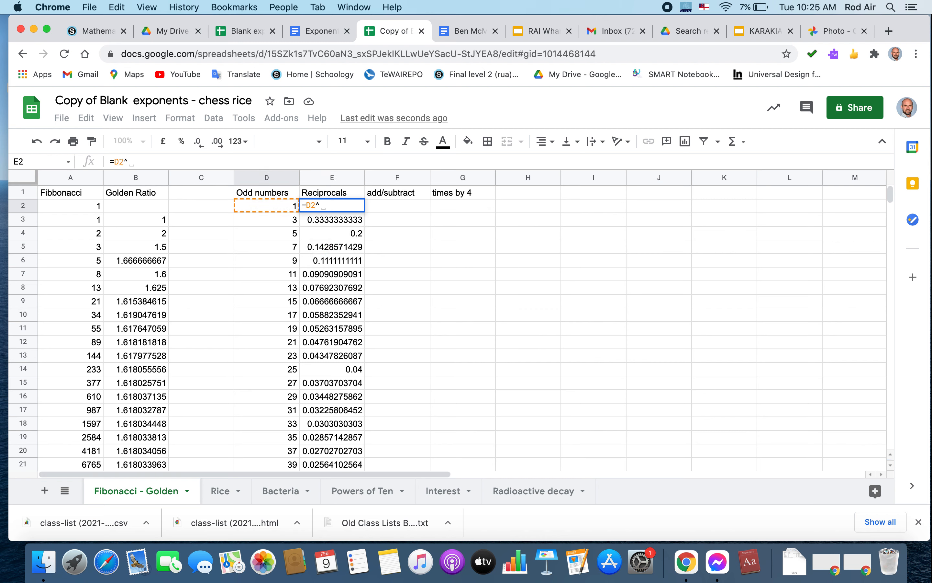
text(-1)
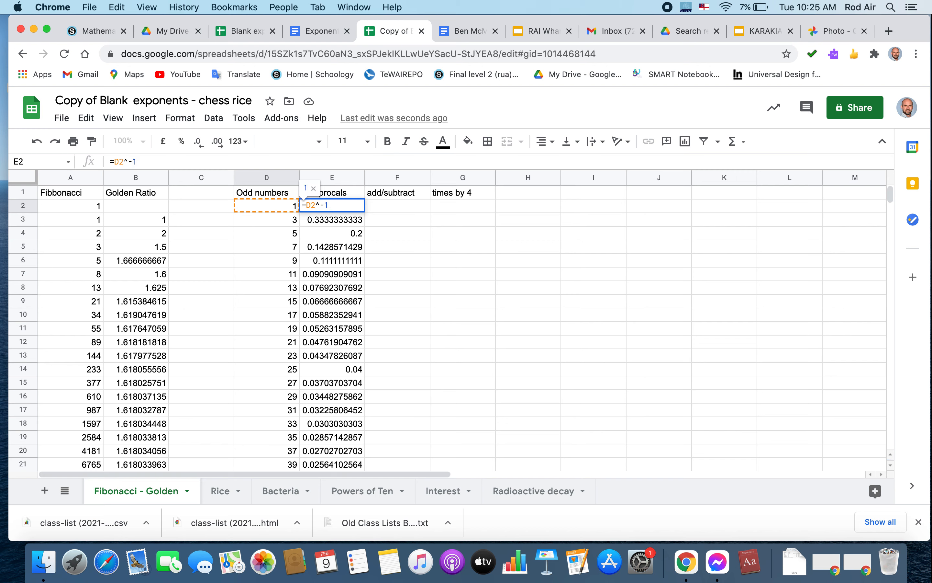
key(Return)
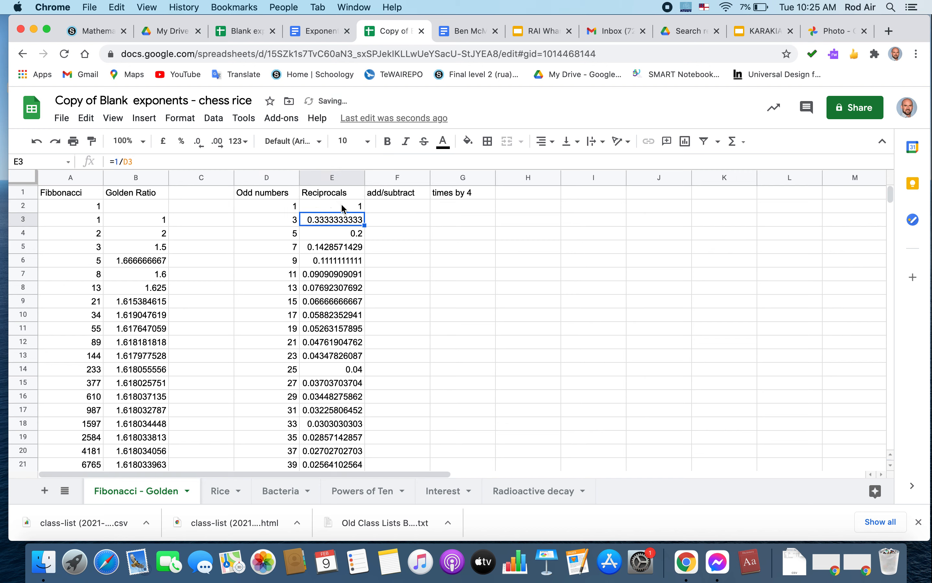
click(342, 206)
drag(363, 210, 355, 469)
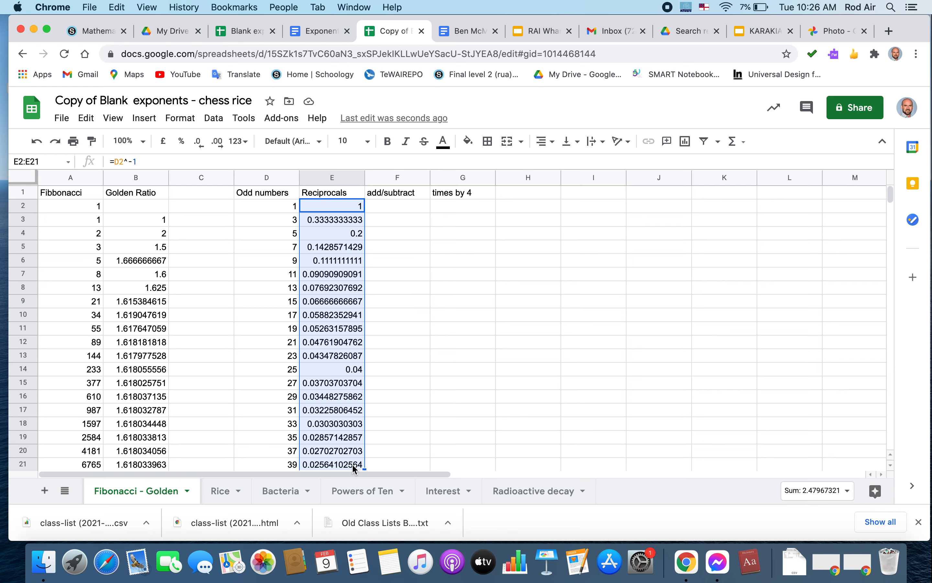
Step: Start the add/subtract column with 1 in F2 and the formula =F2-E3 in F3
click(404, 215)
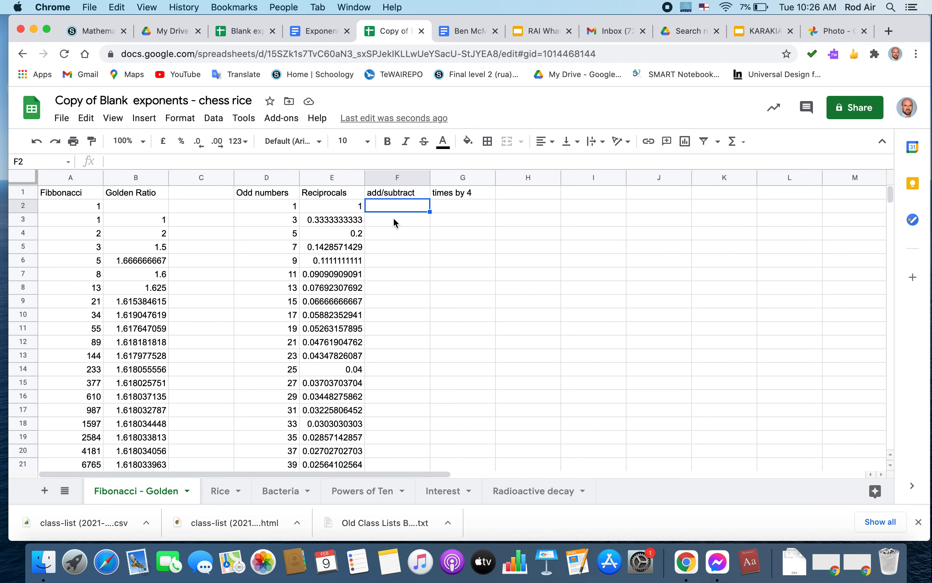
text(1)
key(Return)
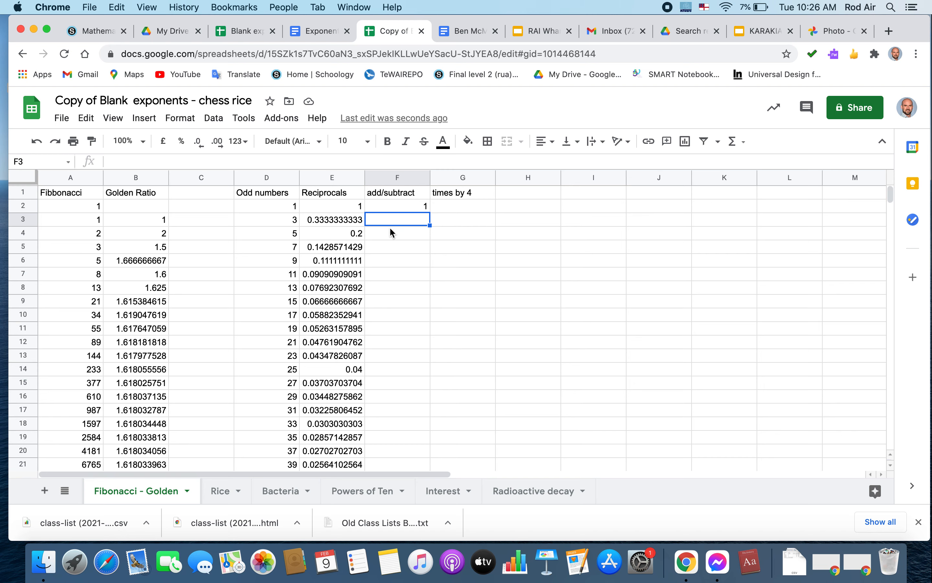
text(=)
click(417, 208)
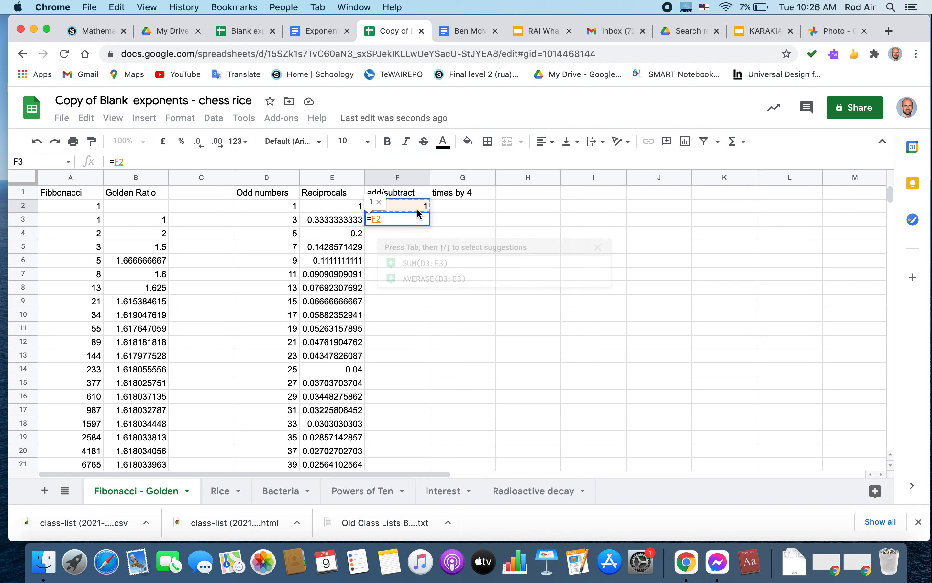
text(-)
click(344, 219)
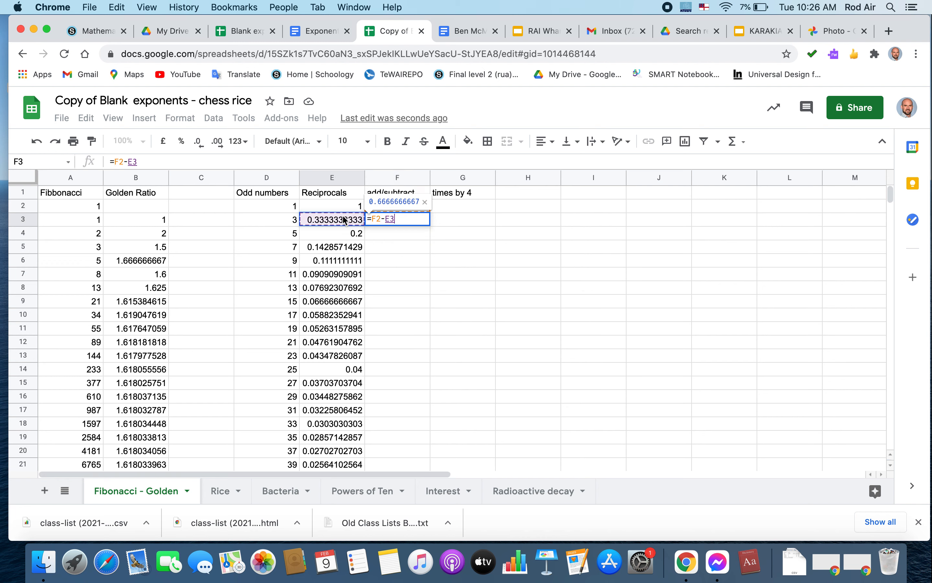
key(Return)
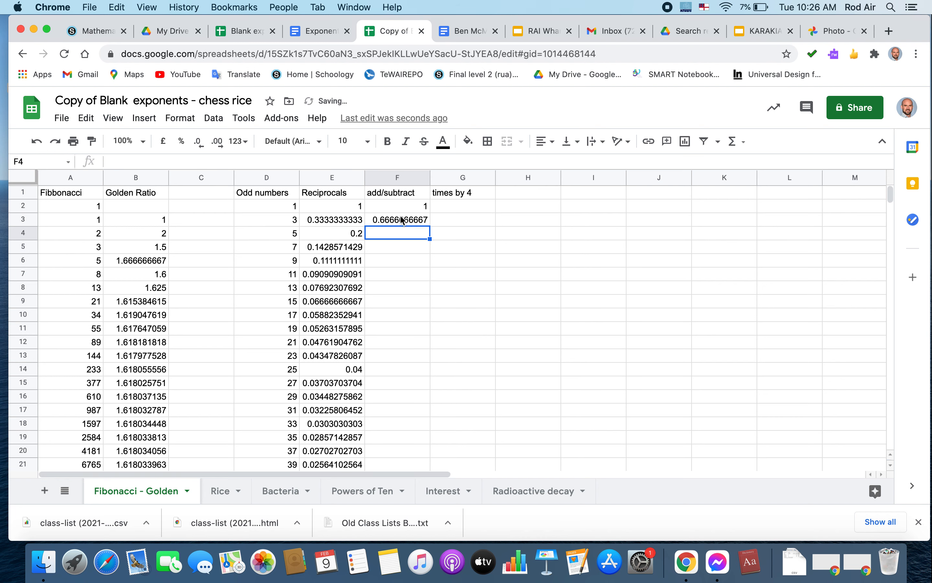
Step: Add the next reciprocal in the add/subtract column by entering =F3+E4 in F4
text(=)
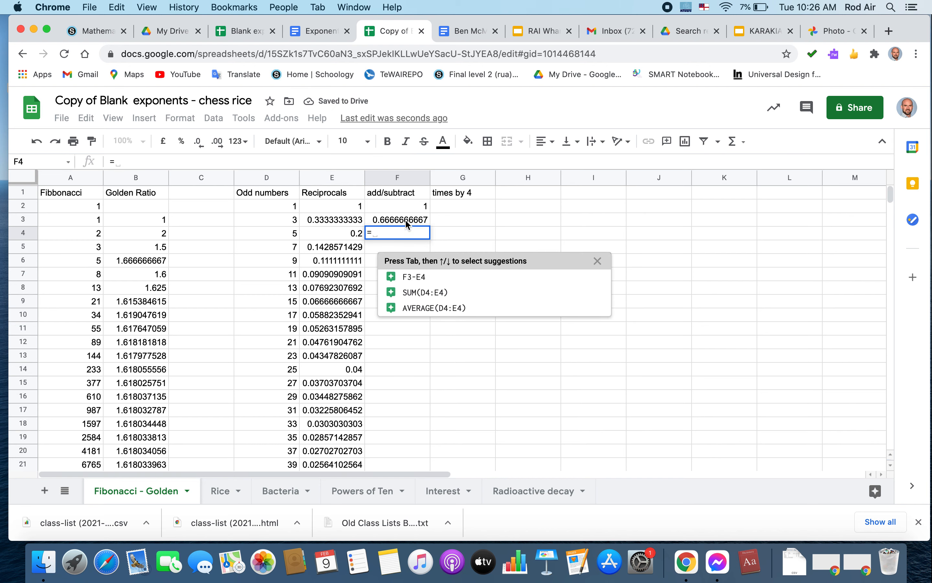
click(405, 220)
text(+)
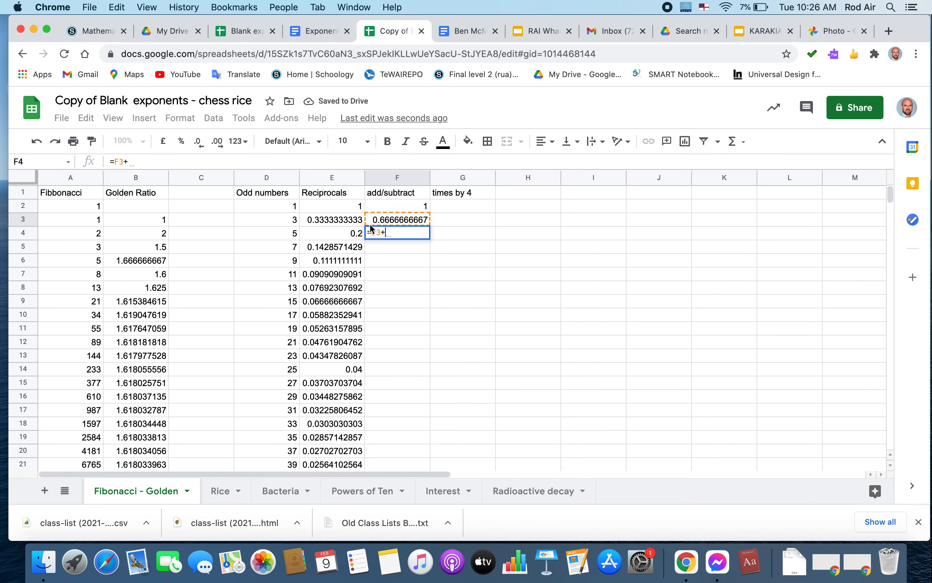
click(352, 232)
key(Return)
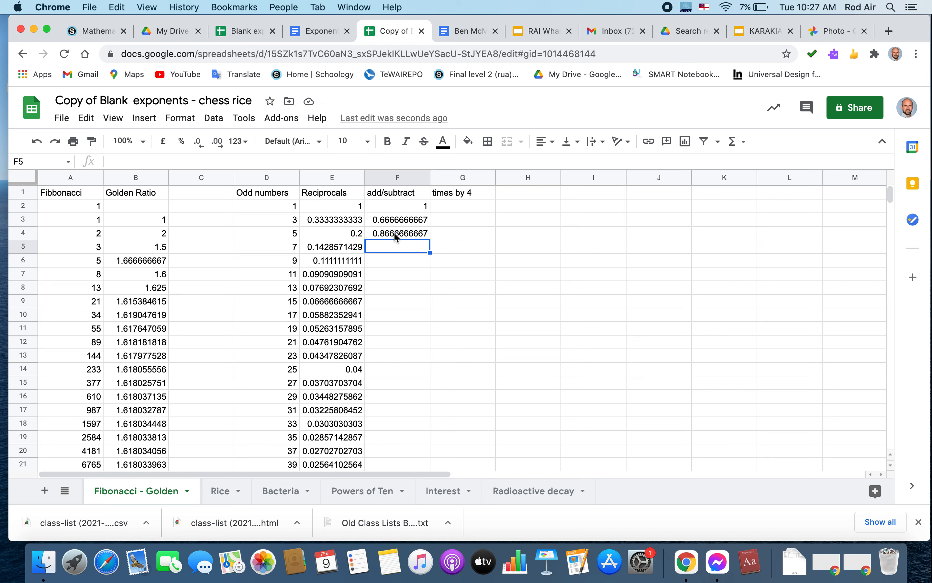
Step: Subtract the following reciprocal in the add/subtract column by entering =F4-E5 in F5
text(=)
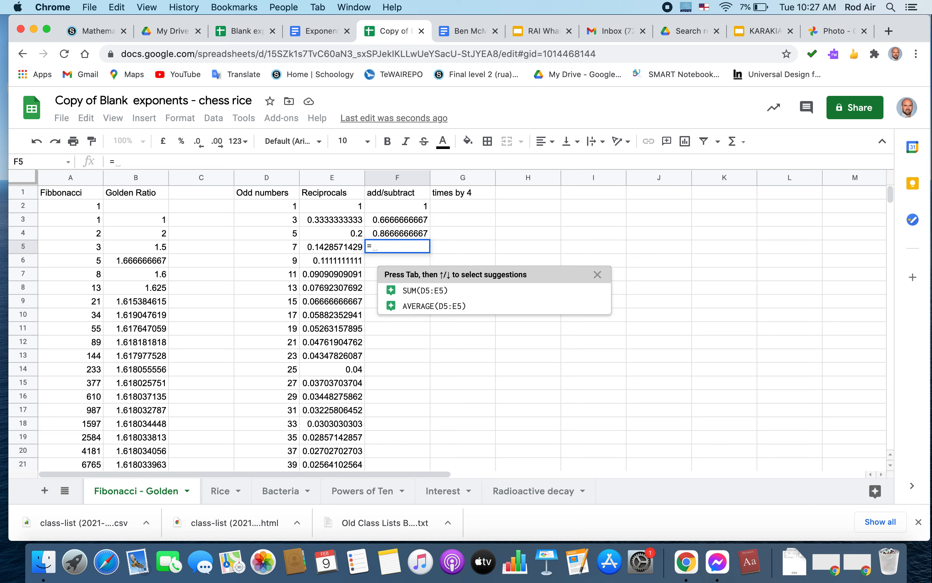
click(407, 233)
text(-)
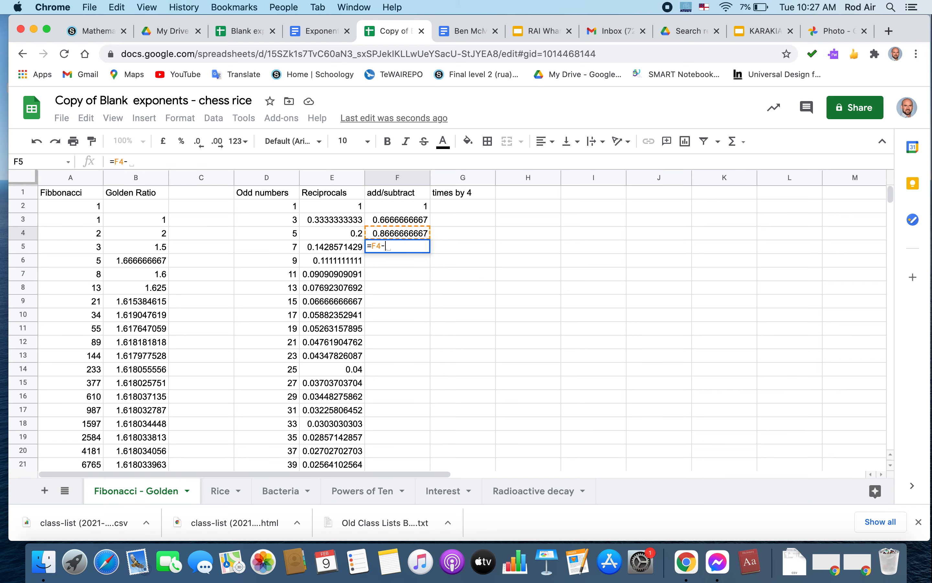
click(334, 247)
key(Return)
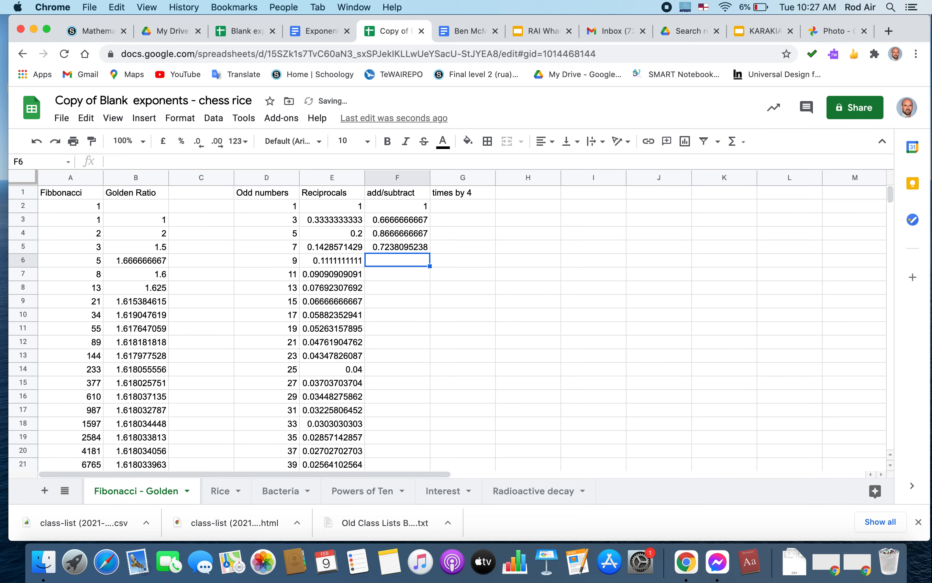
Step: Continue the alternating pattern in the add/subtract column by entering =F5+E6 in F6
text(=)
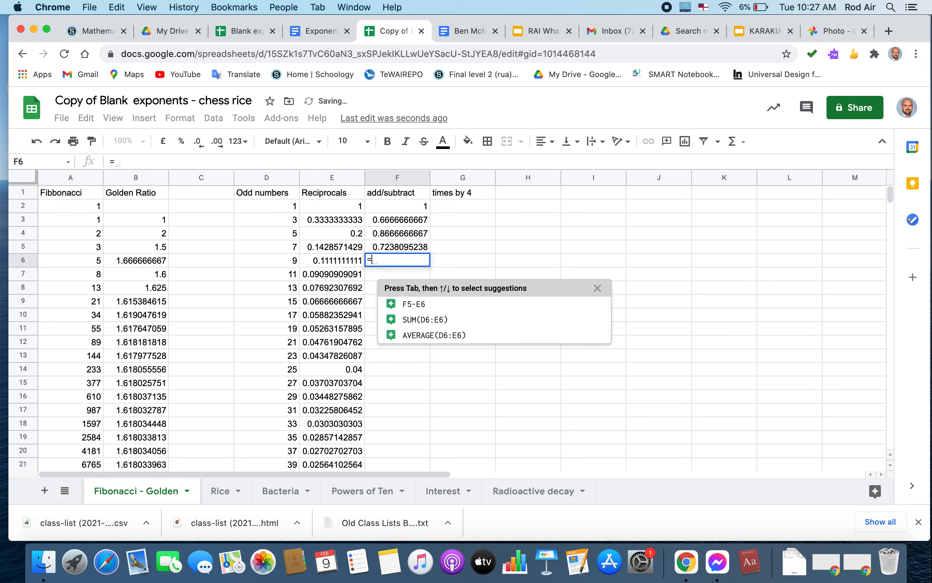
click(404, 250)
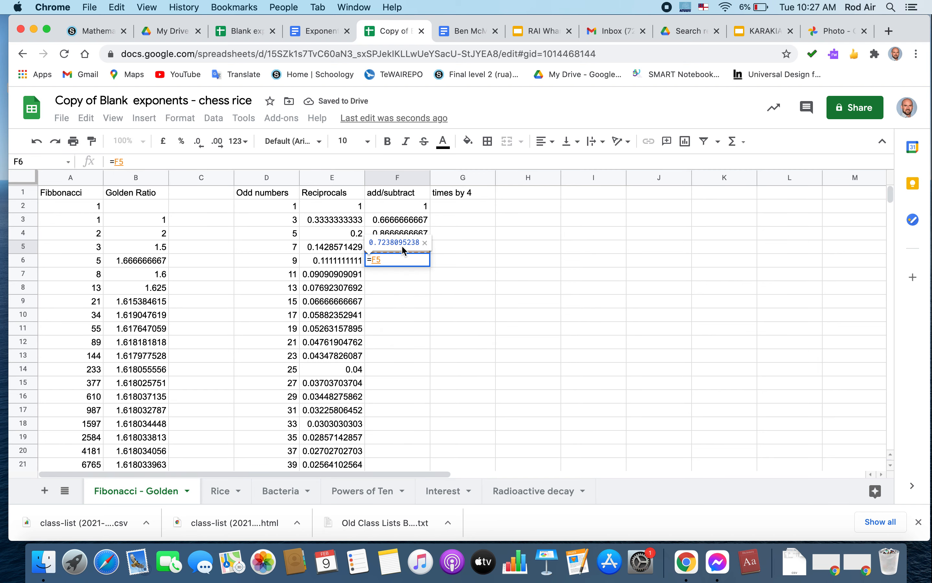
text(+)
click(338, 261)
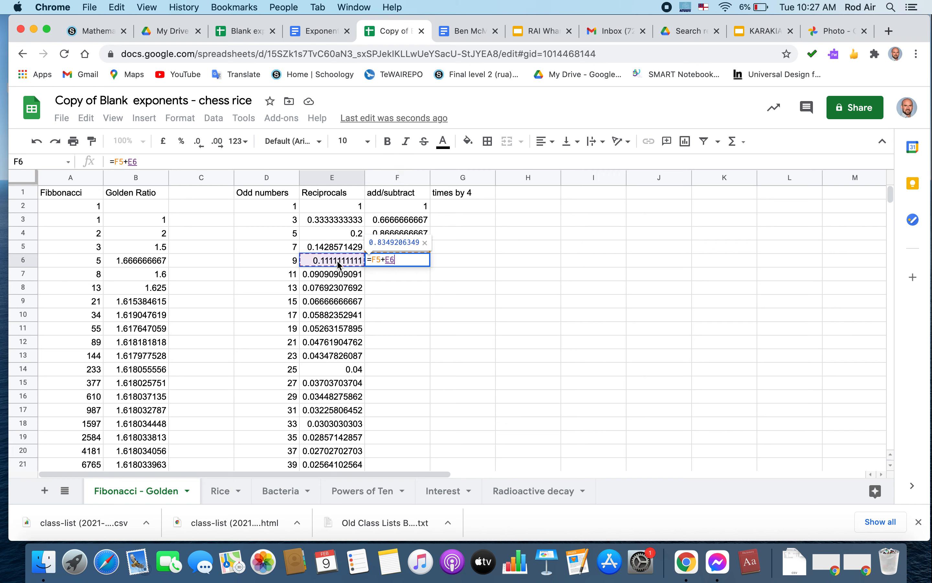
key(Return)
Step: Fill the alternating pair of formulas in F5:F6 down the add/subtract column to row 63
click(425, 250)
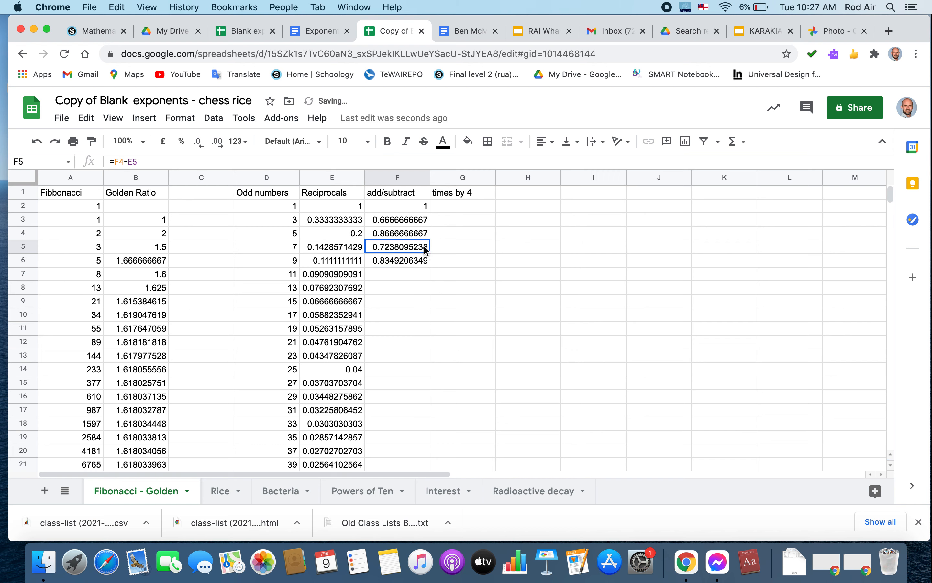
drag(426, 250, 424, 260)
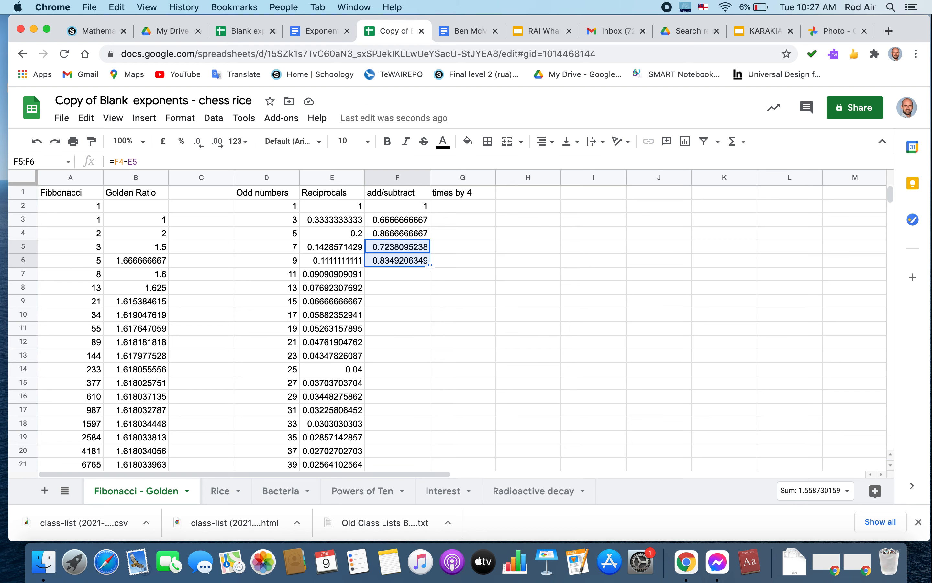
drag(430, 266, 414, 413)
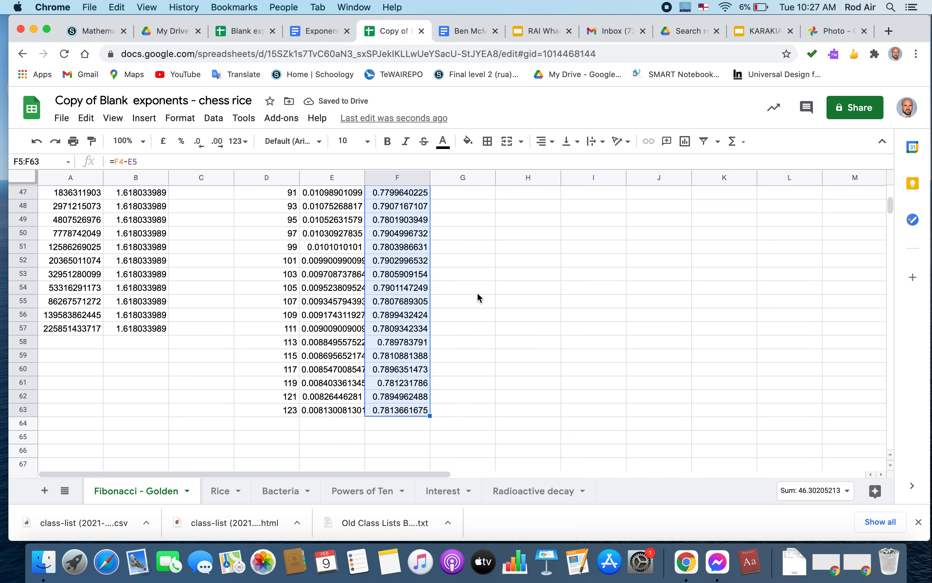
scroll(477, 292, up, 15)
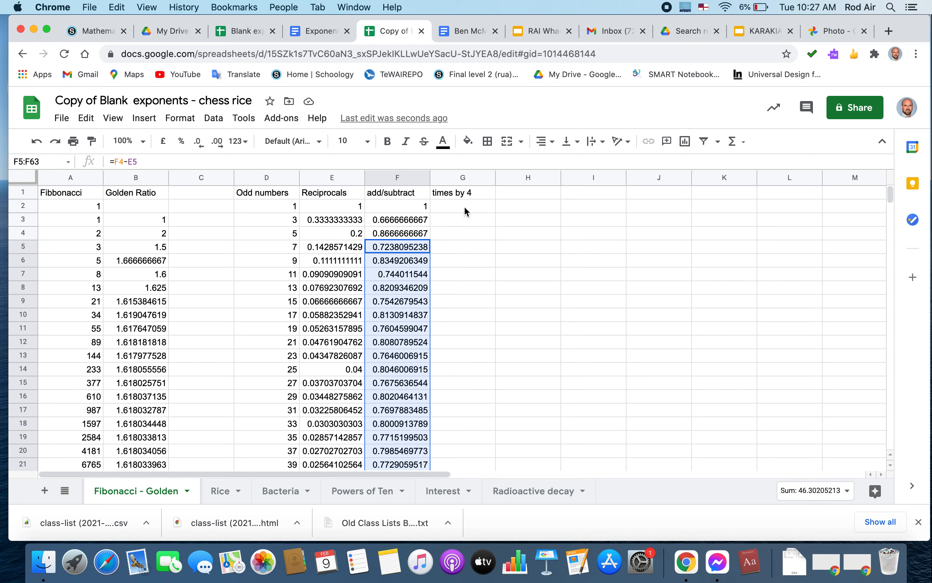
Step: Enter =F2*4 in G2 under times by 4 and accept the suggested auto-fill to extend the formula down the column
click(464, 206)
text(=)
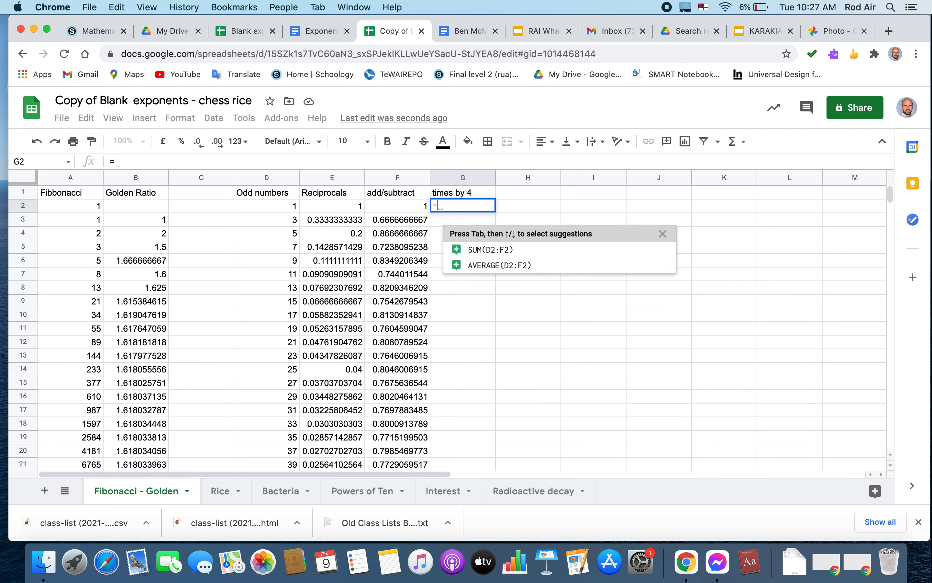
click(405, 207)
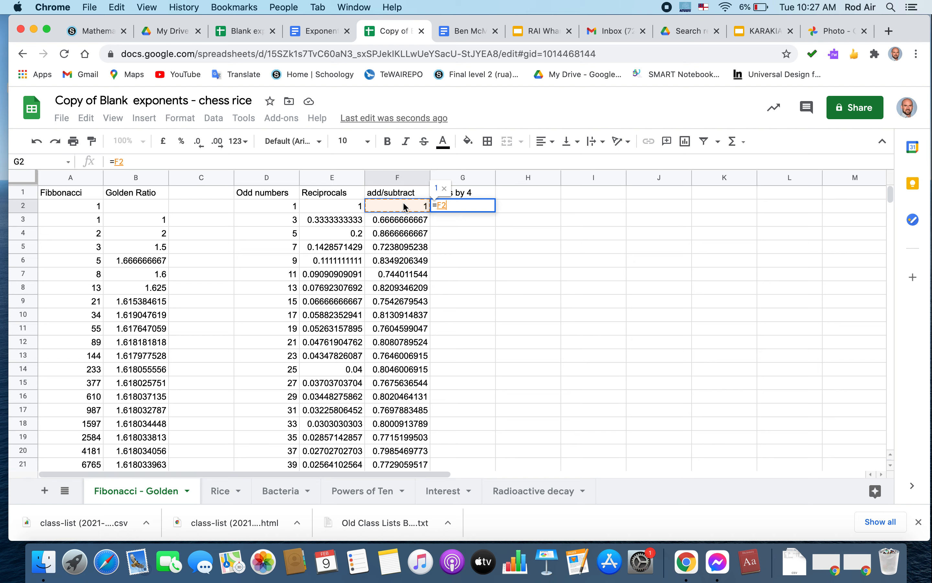
text(*)
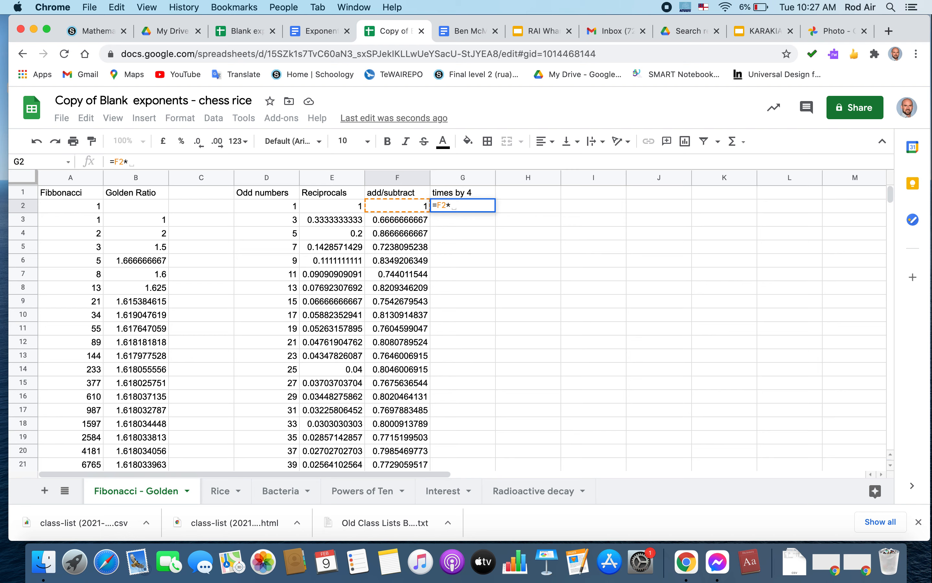
text(4)
key(Return)
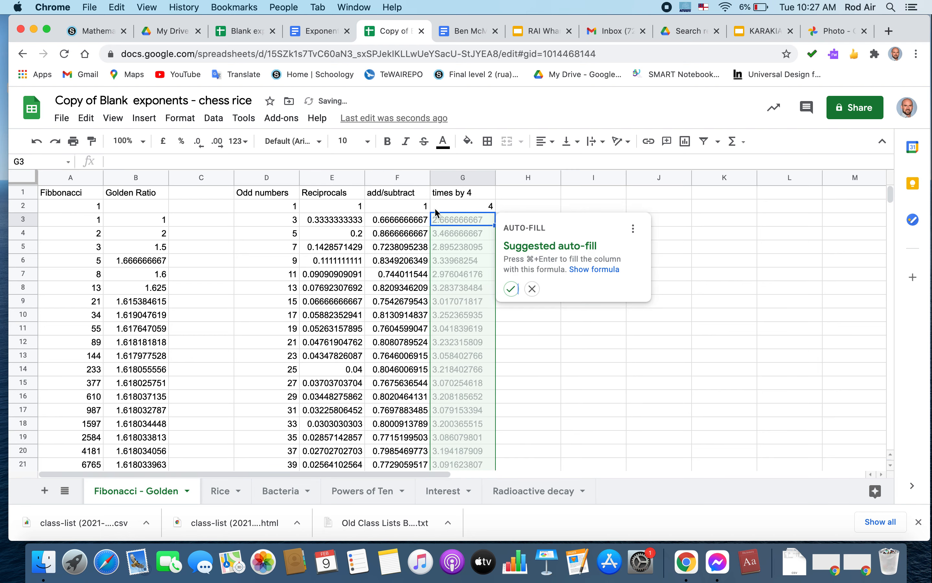
click(512, 288)
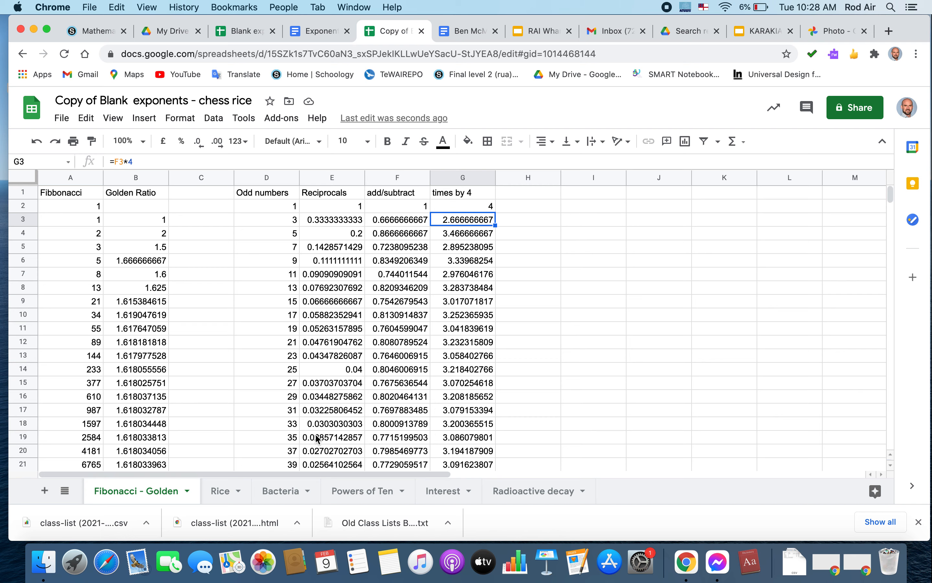
click(331, 344)
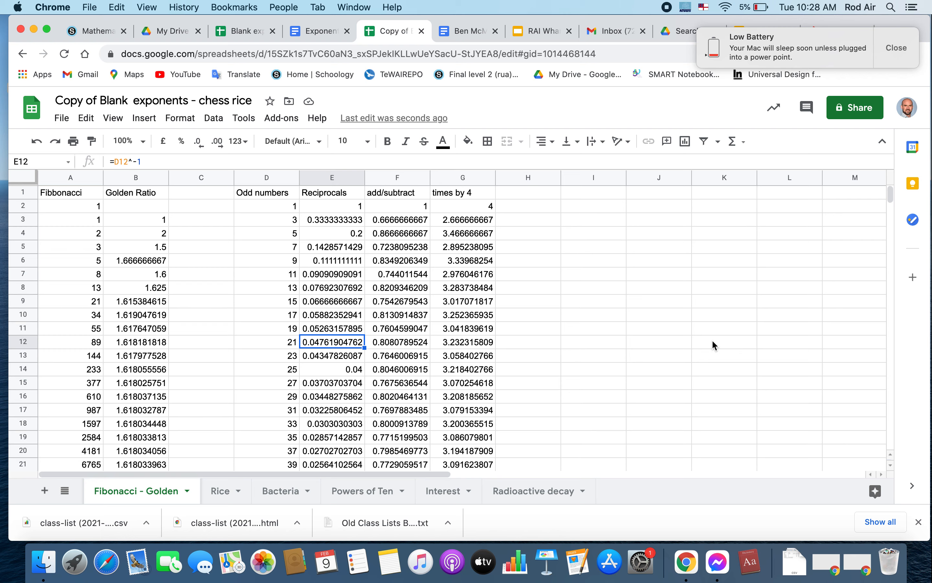
key(super+shift+5)
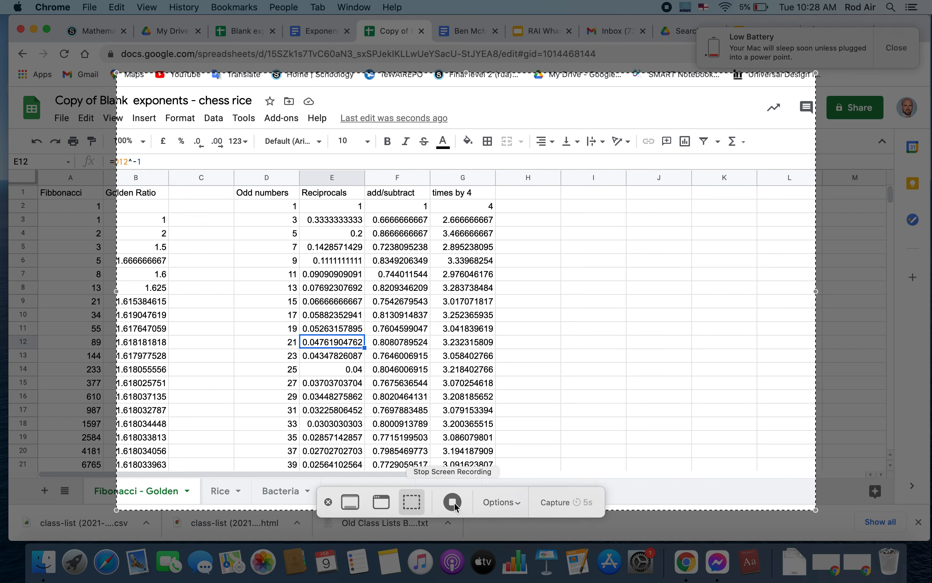